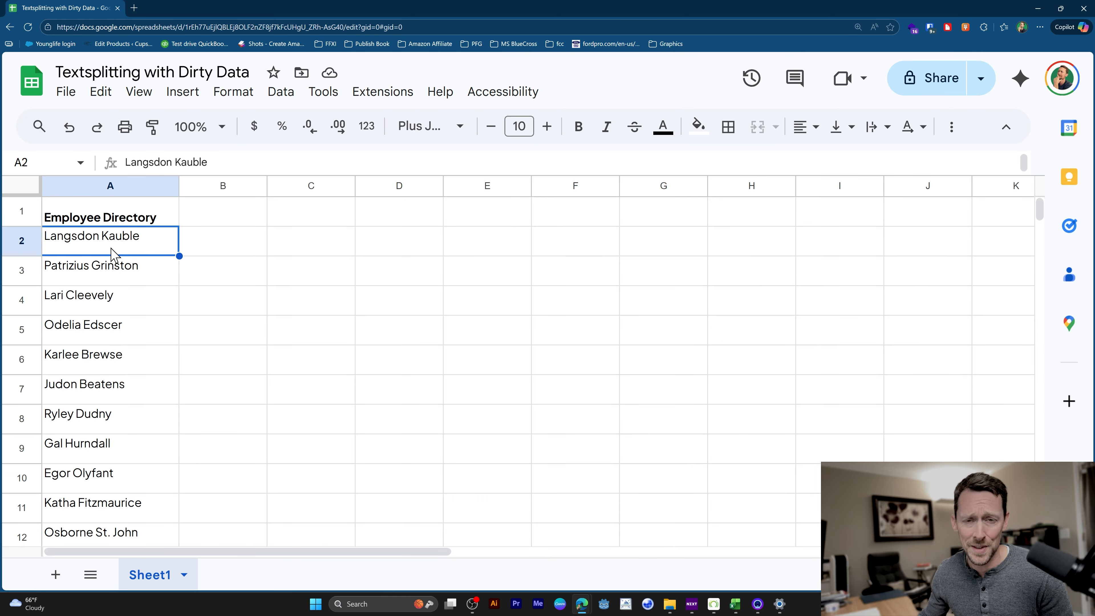
# Increase the height of row 2 to show the full multi-line entry in A2, and inspect its contents.
pyautogui.doubleClick(21, 256)
pyautogui.moveTo(21, 302); pyautogui.dragTo(23, 328)
pyautogui.doubleClick(136, 292)
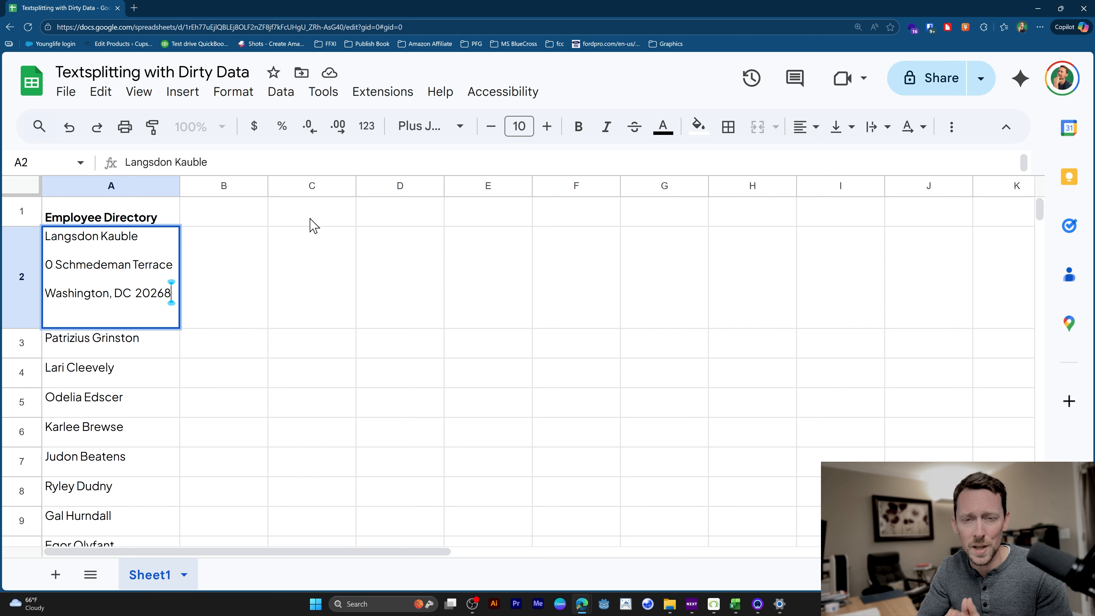
pyautogui.press('Home')
pyautogui.click(231, 249)
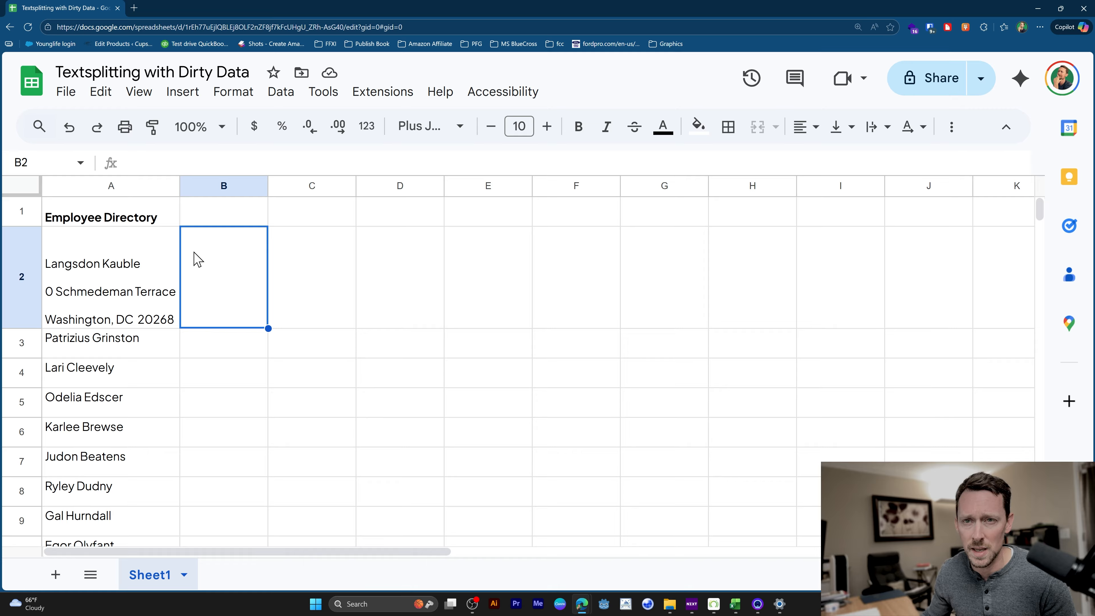
pyautogui.doubleClick(245, 273)
pyautogui.click(328, 269)
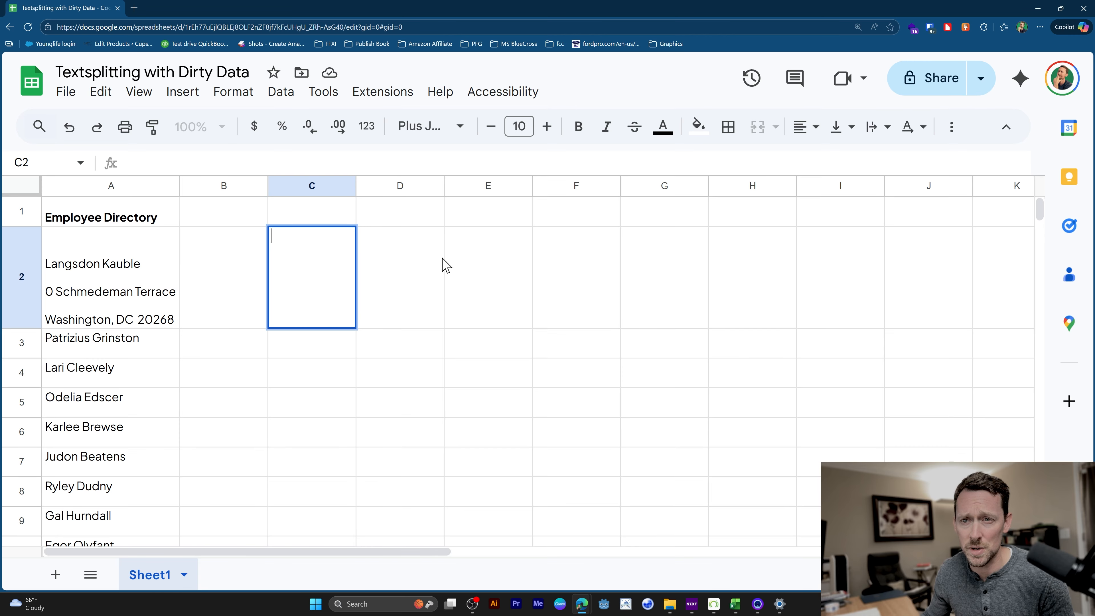
pyautogui.click(412, 261)
pyautogui.click(462, 262)
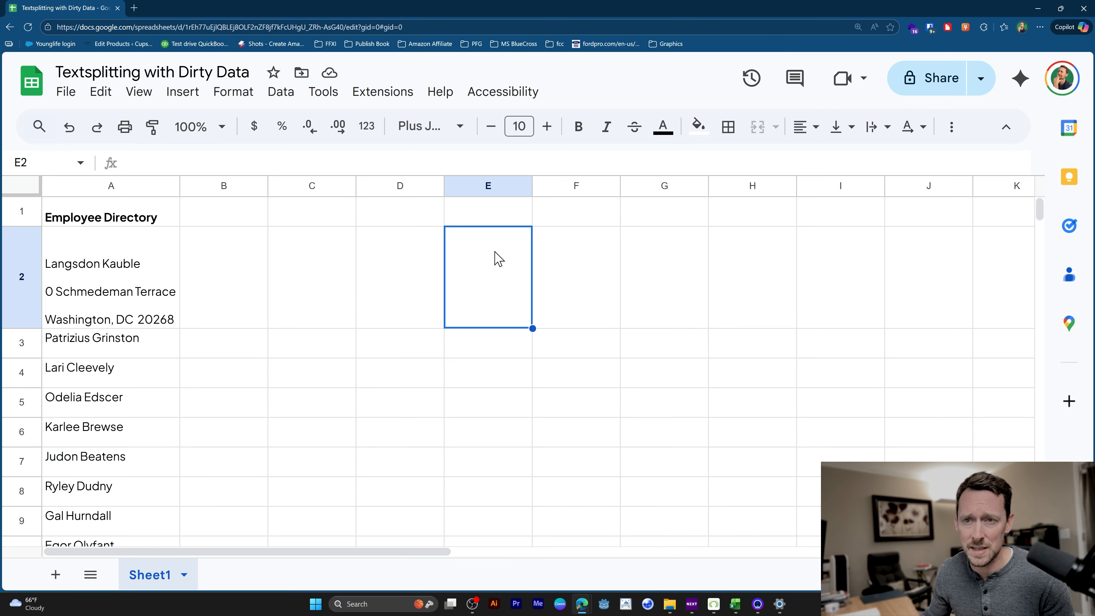
pyautogui.click(558, 261)
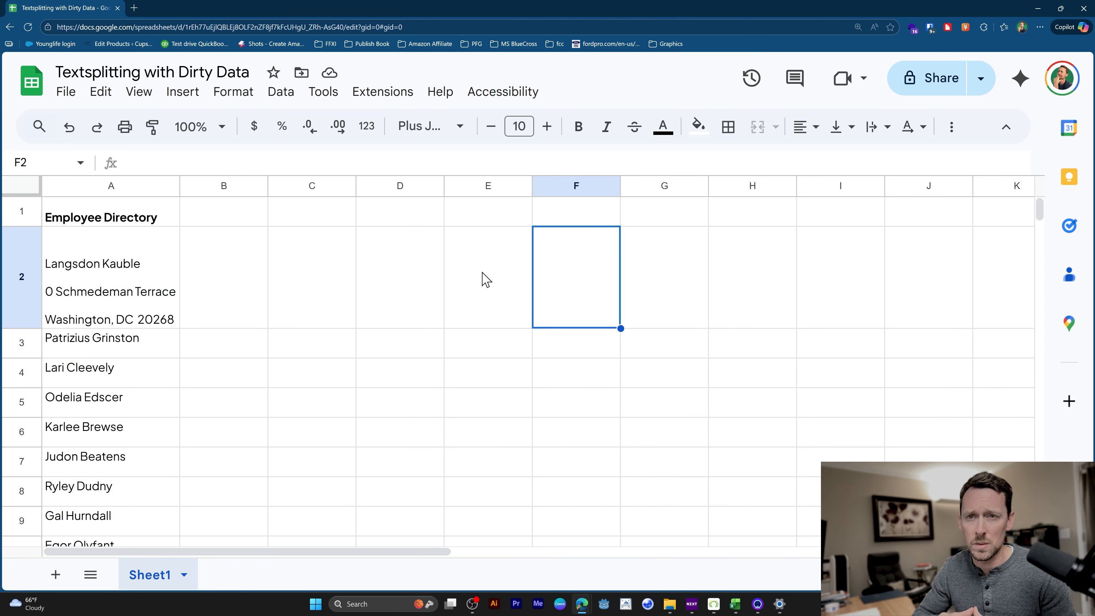
pyautogui.click(225, 280)
pyautogui.write('=')
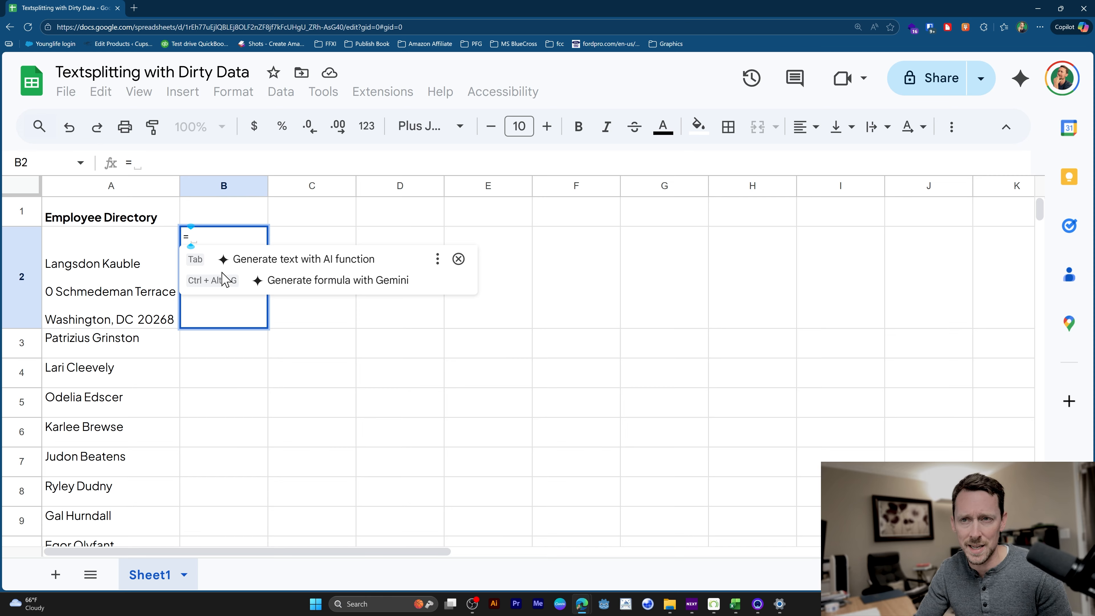
pyautogui.write('te')
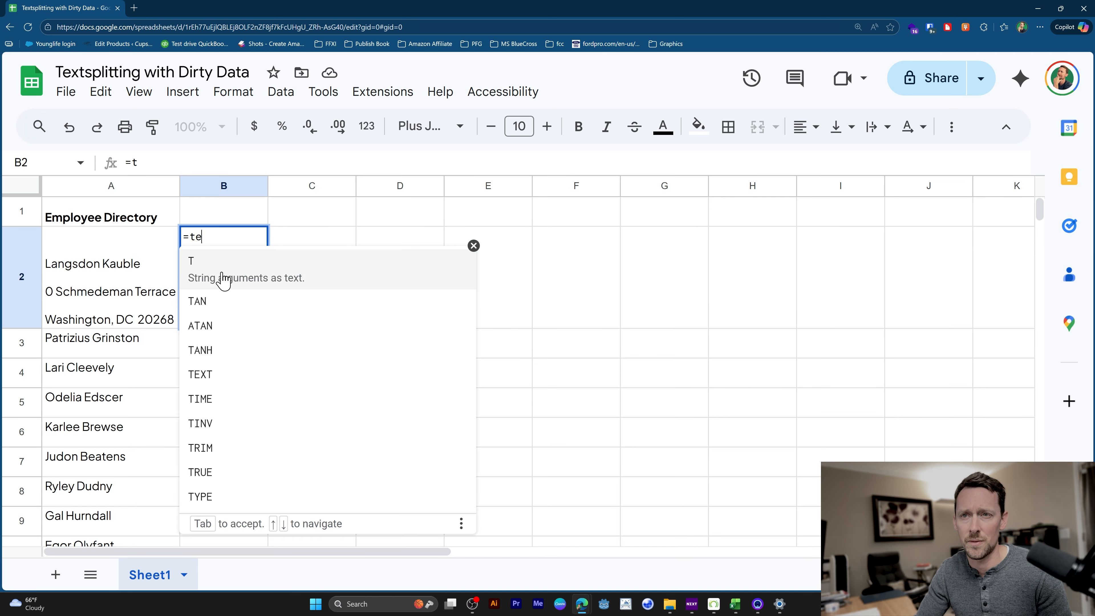
pyautogui.write('xt')
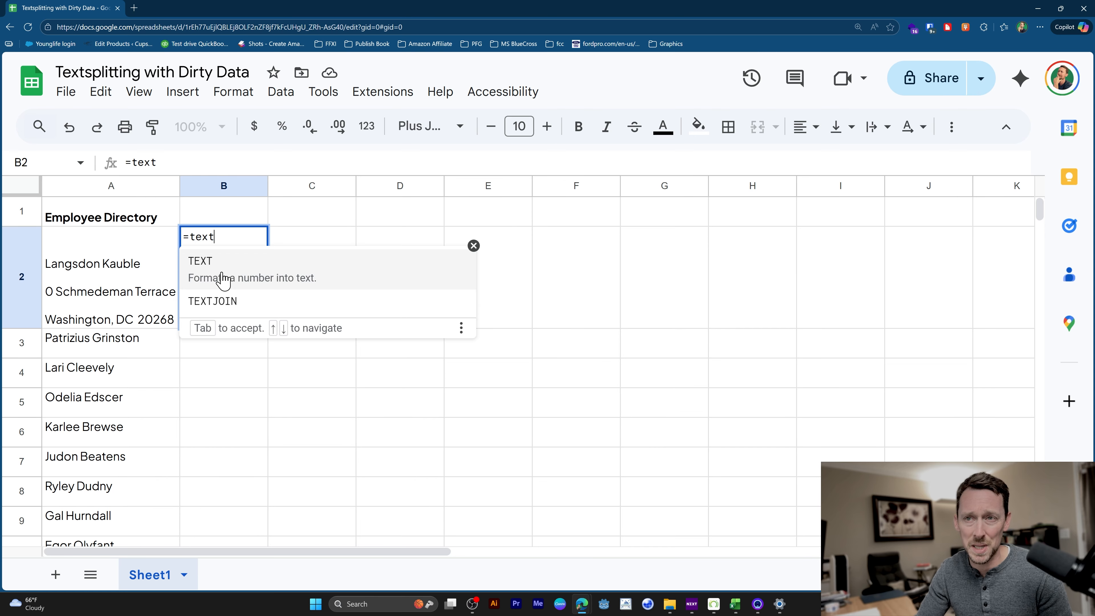
pyautogui.write('spli')
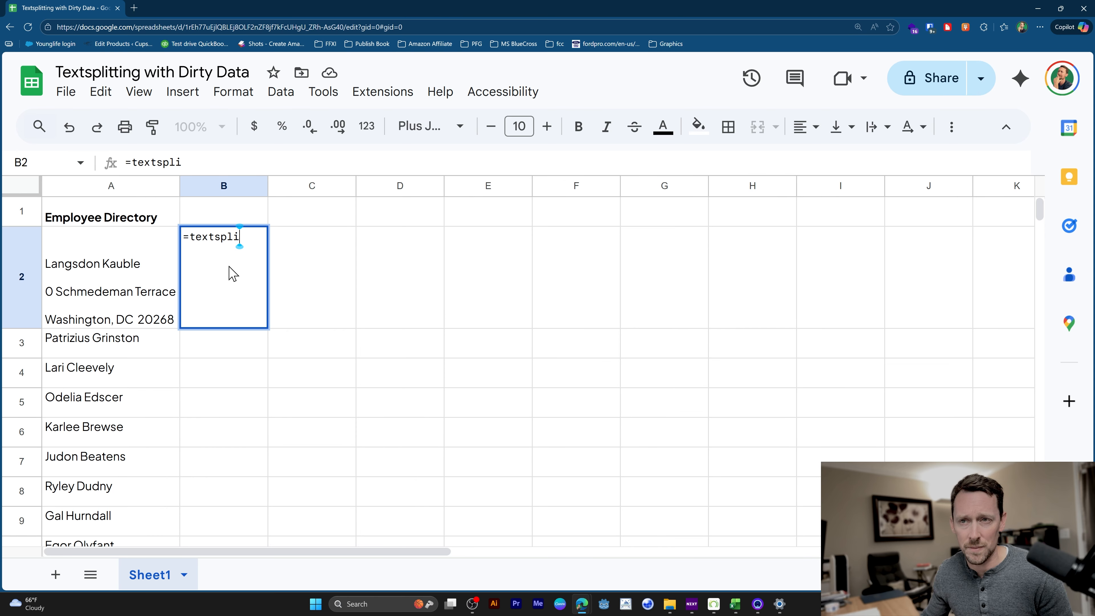
pyautogui.hotkey('ctrl', 'shift', 'Left')
# Split the entry in A2 at every space by entering the formula =SPLIT(A2," ") in B2.
pyautogui.write('spli')
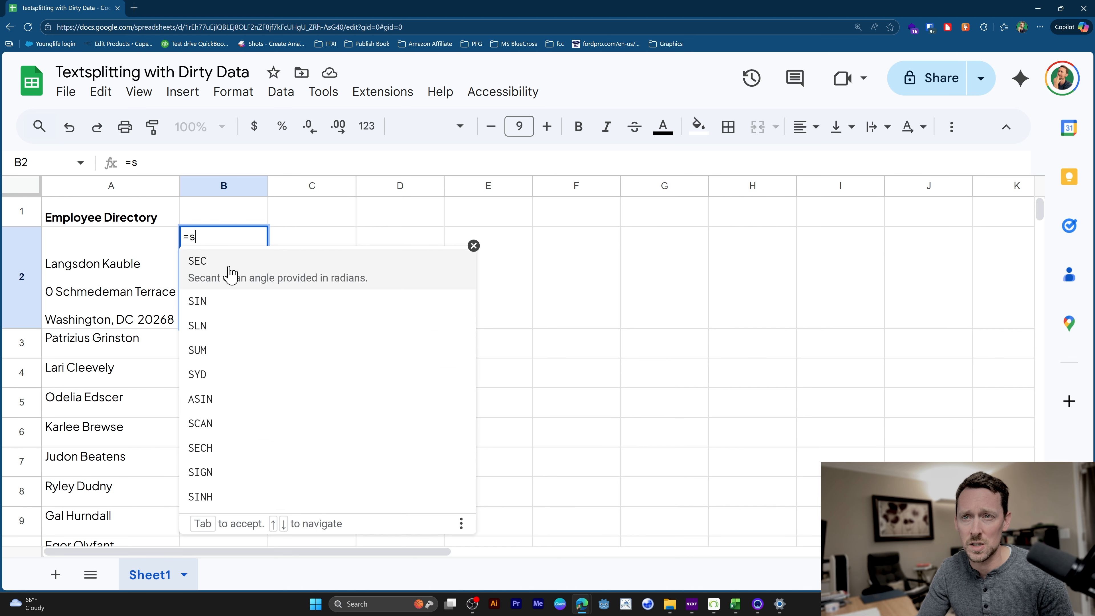
pyautogui.click(229, 272)
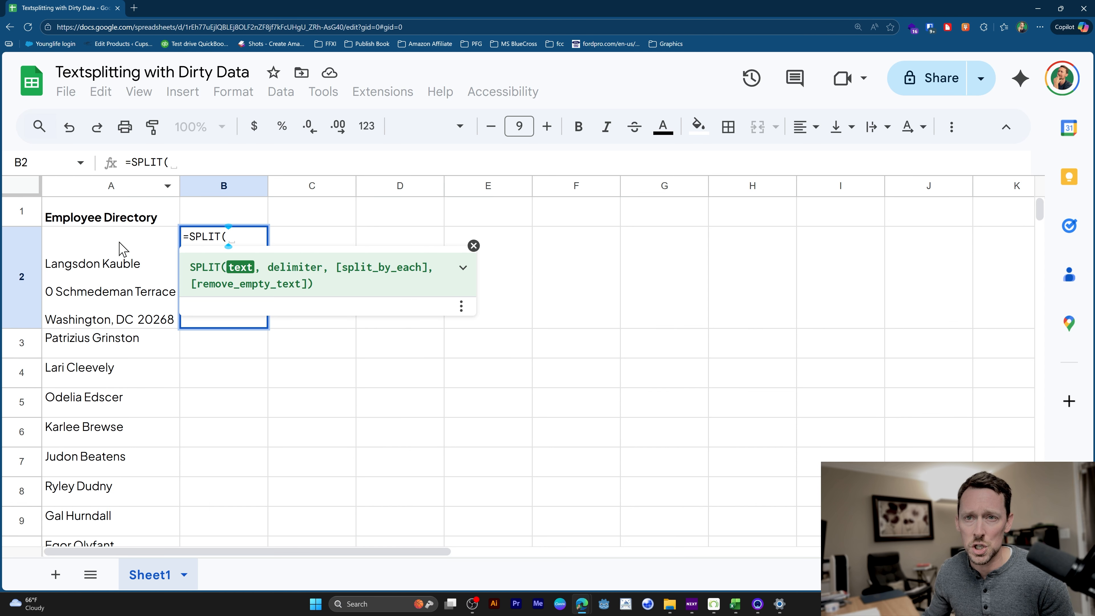
pyautogui.click(111, 304)
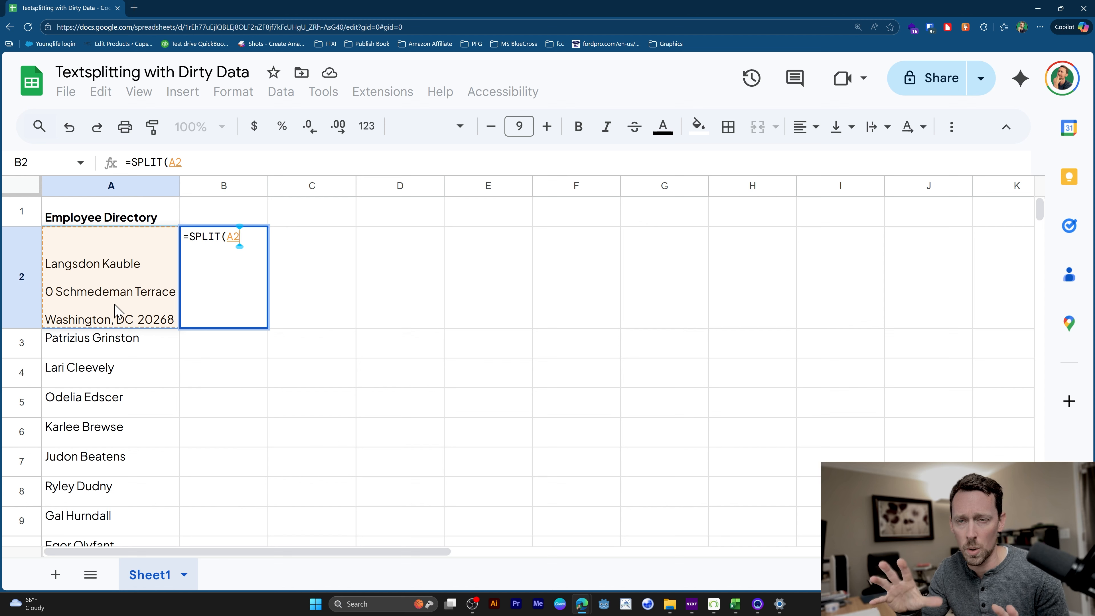
pyautogui.write(',')
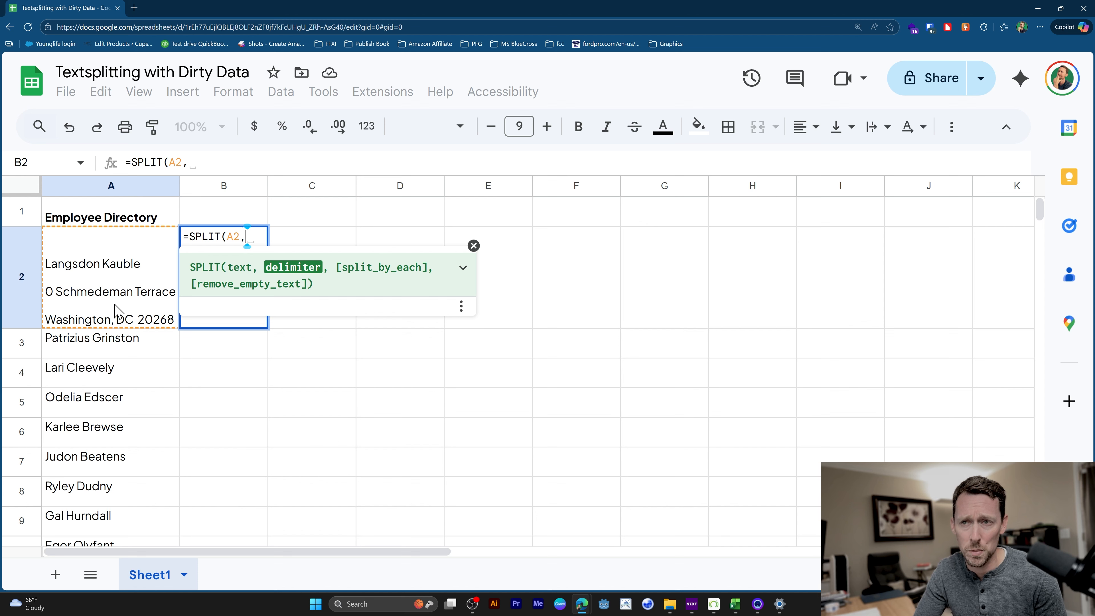
pyautogui.write('"')
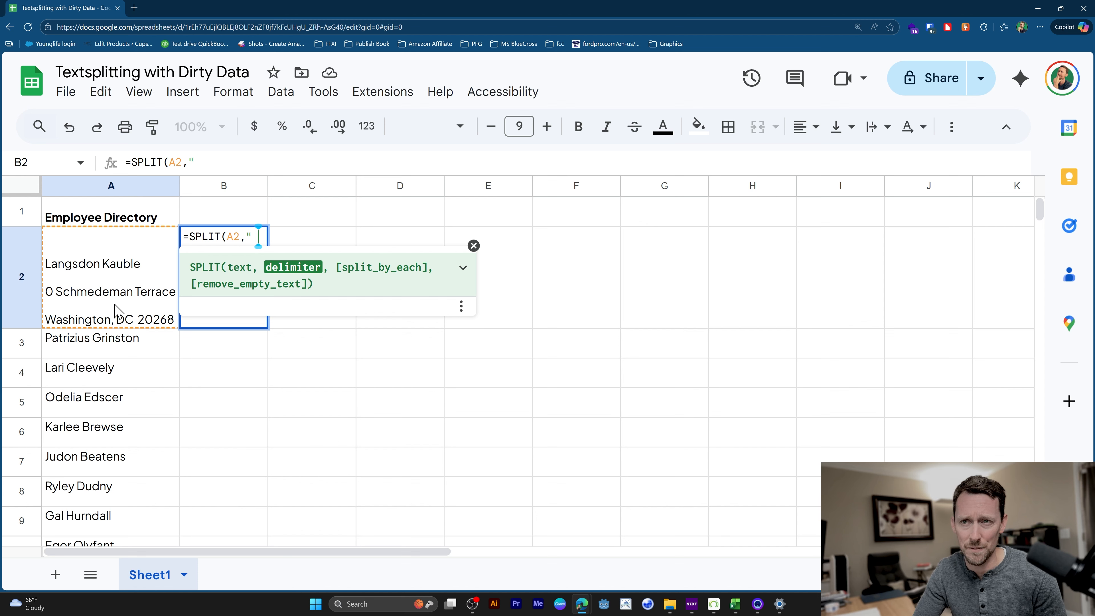
pyautogui.write(' ")')
pyautogui.press('Return')
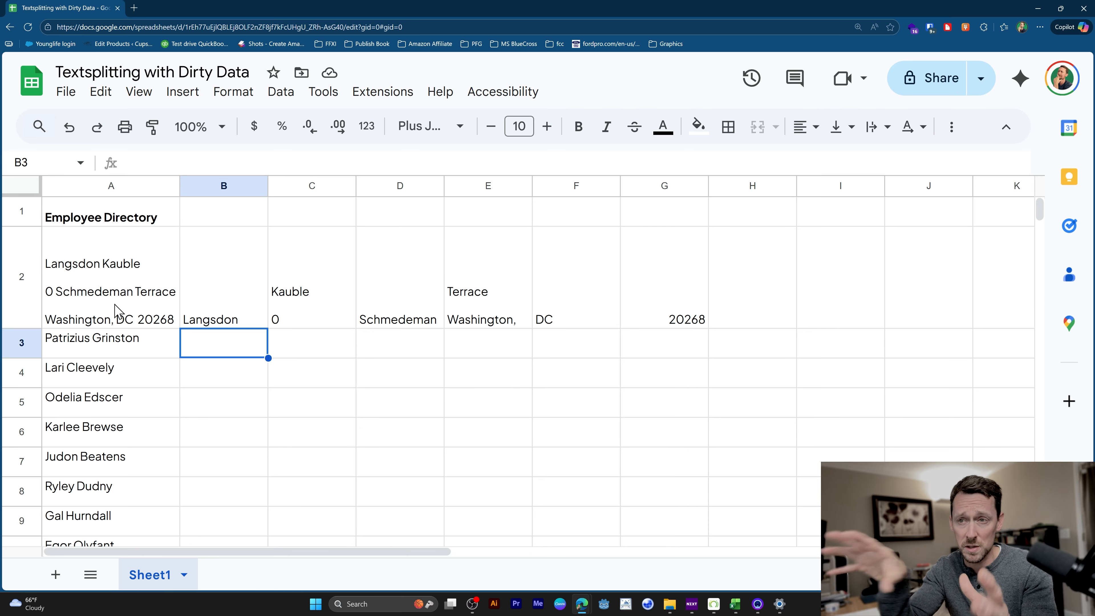
# Edit the SPLIT formula in B2, replacing the space delimiter with char(10).
pyautogui.press('Up')
pyautogui.press('F2')
pyautogui.press('Left')
pyautogui.press('BackSpace')
pyautogui.press('BackSpace')
pyautogui.press('BackSpace')
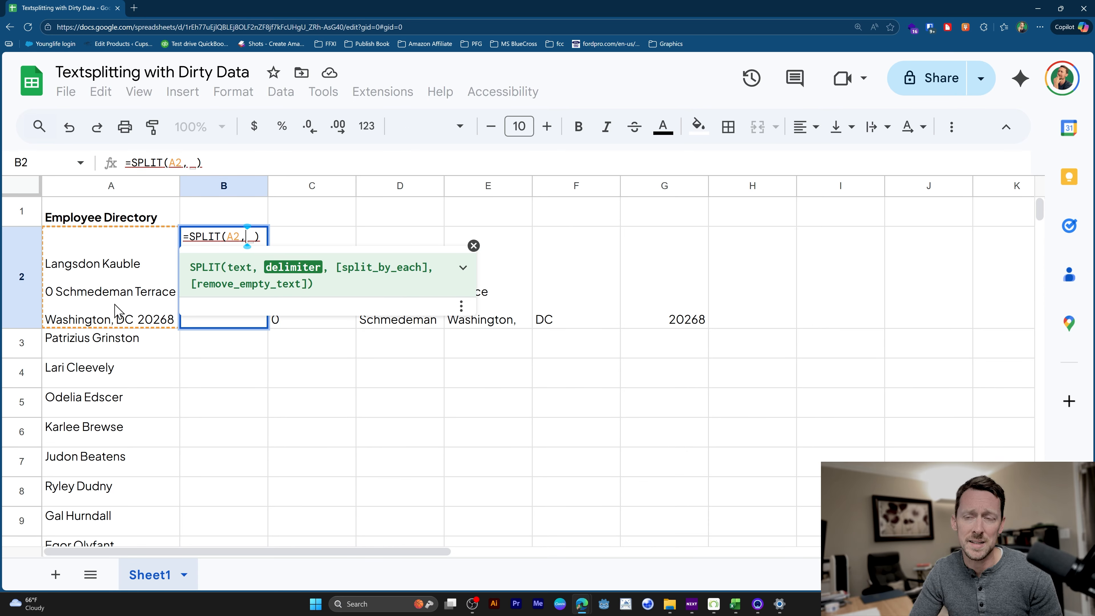
pyautogui.write('char(10')
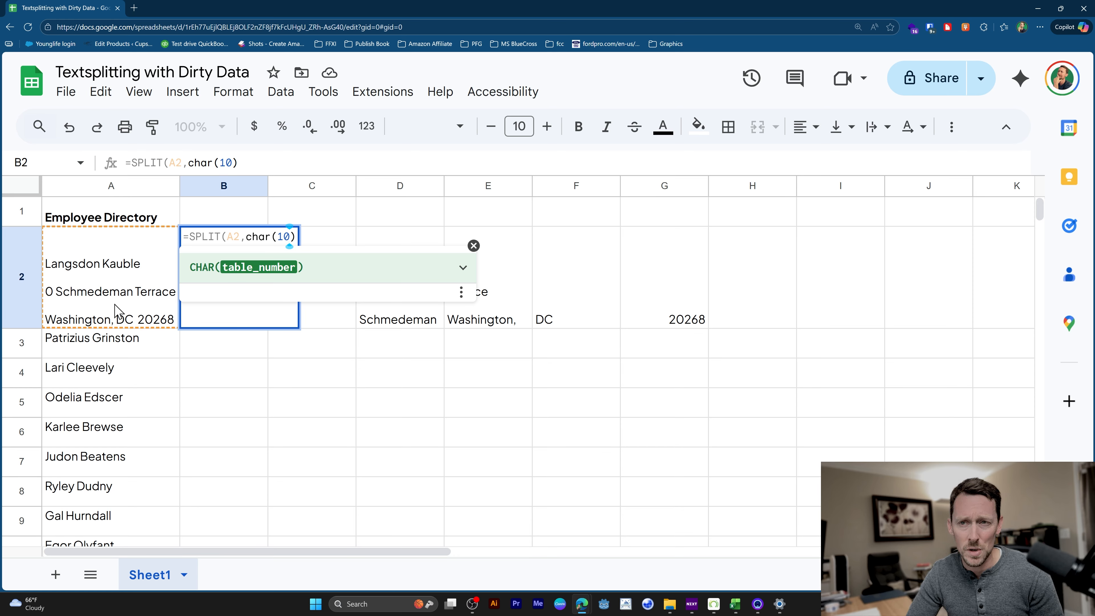
# Expand the help for the CHAR function and search the web for "unicode table" in a new browser tab.
pyautogui.click(462, 266)
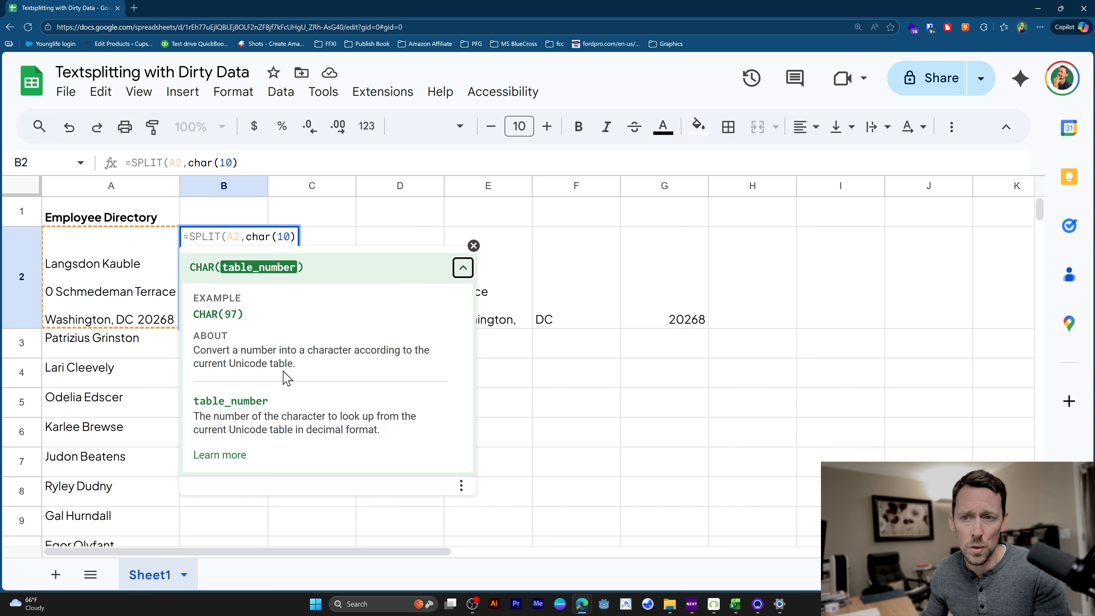
pyautogui.moveTo(295, 364); pyautogui.dragTo(232, 361)
pyautogui.hotkey('ctrl', 'c')
pyautogui.hotkey('ctrl', 't')
pyautogui.hotkey('ctrl', 'v')
pyautogui.press('Return')
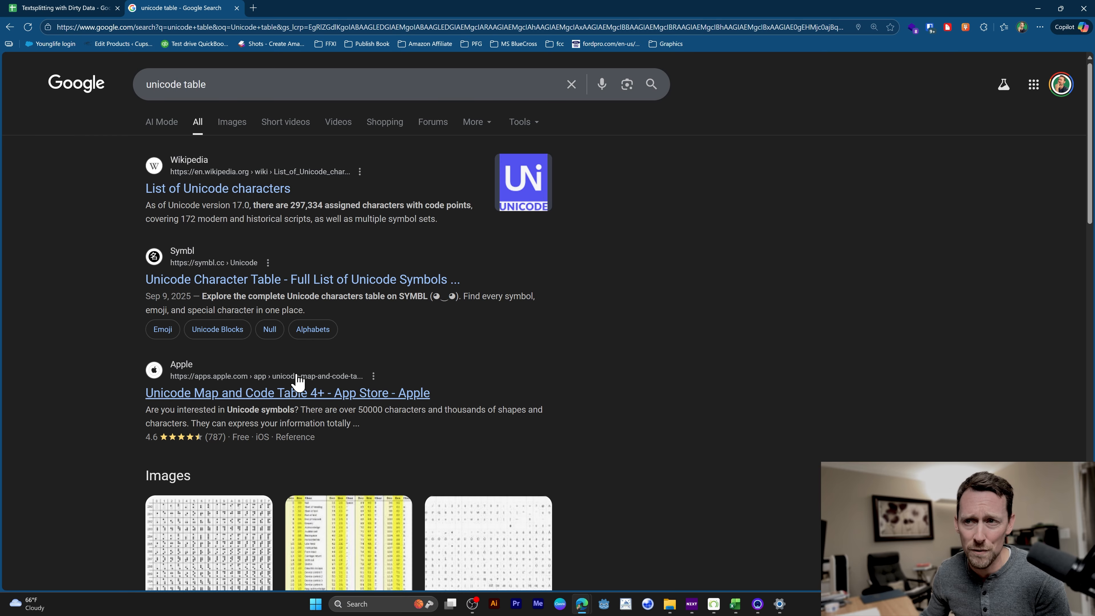
# Look through the search results for a Unicode table and open Wikipedia's List of Unicode characters.
pyautogui.scroll(-3, 298, 356)
pyautogui.click(208, 411)
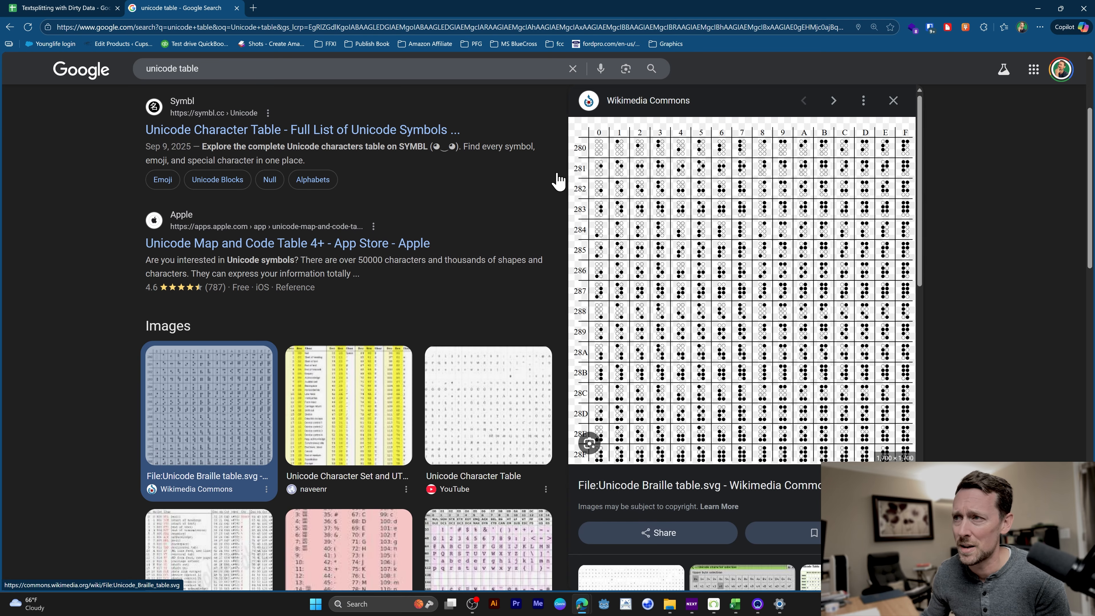
pyautogui.scroll(3, 214, 145)
pyautogui.click(210, 188)
# Examine the Control codes table to see which character has decimal code 10.
pyautogui.scroll(-10, 442, 287)
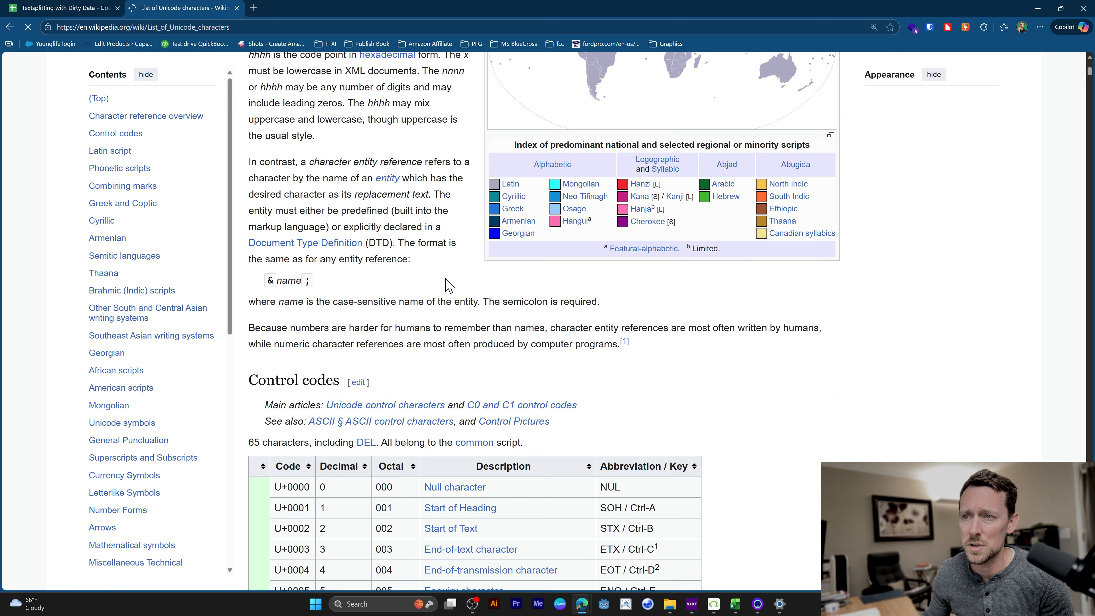
pyautogui.scroll(-6, 446, 284)
pyautogui.scroll(-2, 432, 250)
pyautogui.scroll(-2, 458, 266)
pyautogui.scroll(4, 462, 173)
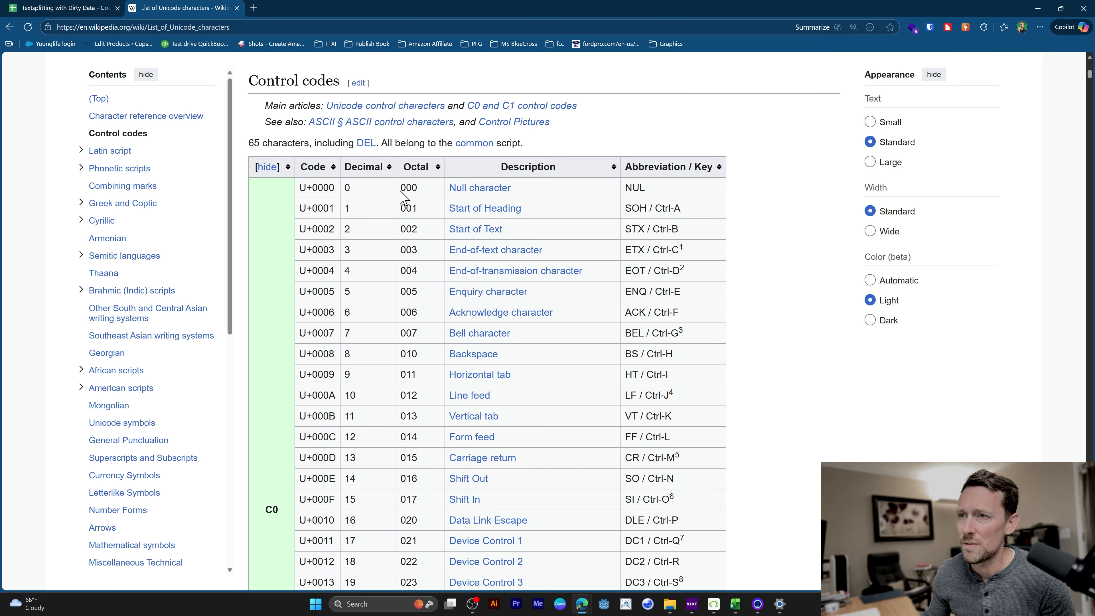
pyautogui.scroll(-3, 327, 327)
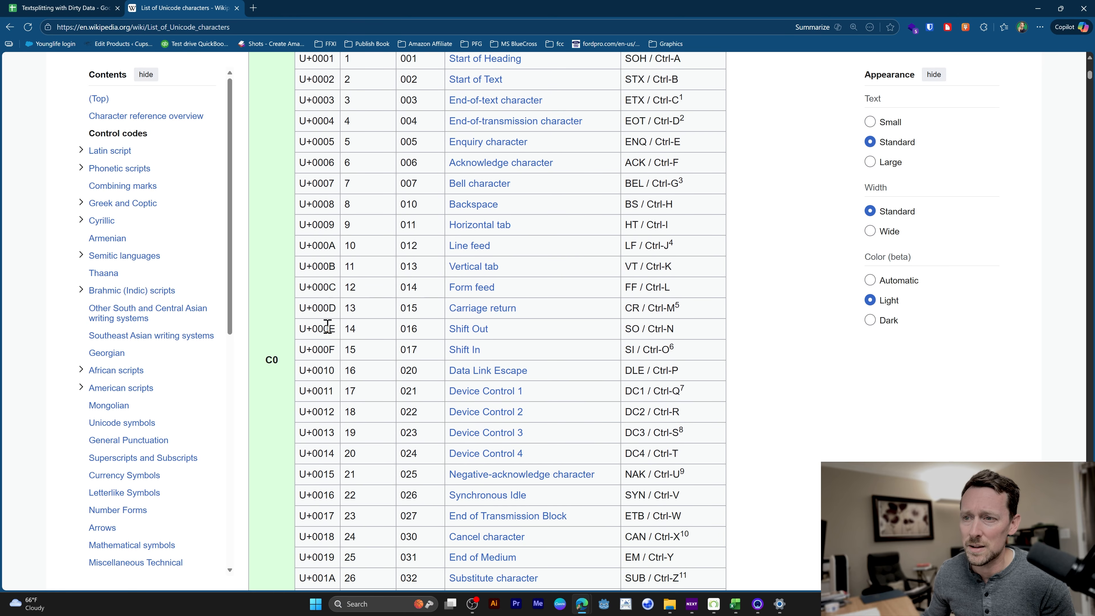
pyautogui.doubleClick(350, 246)
pyautogui.scroll(5, 345, 225)
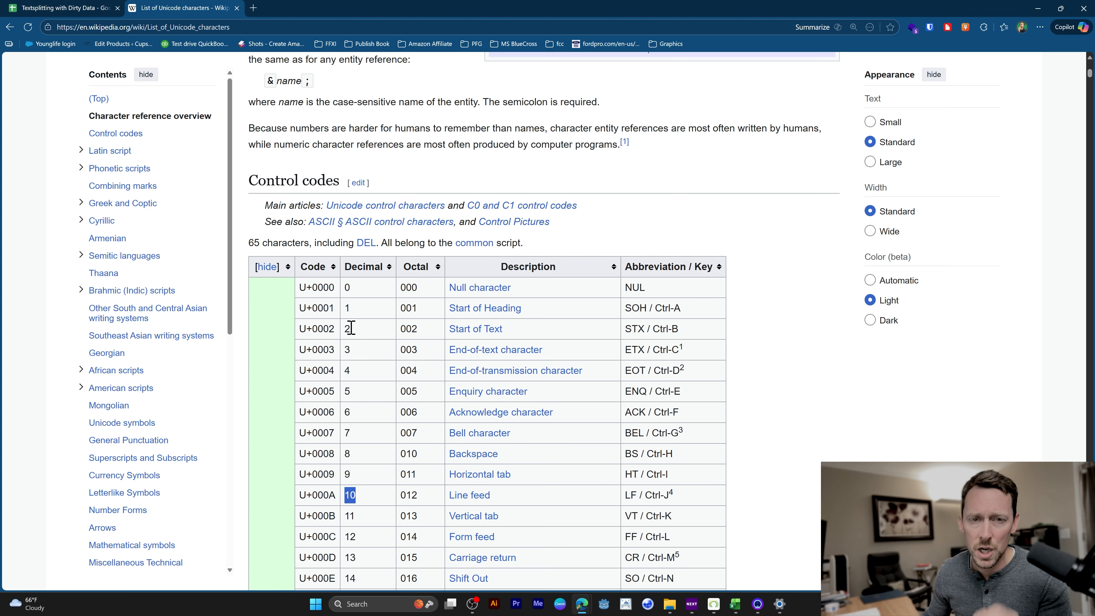
pyautogui.scroll(-4, 604, 489)
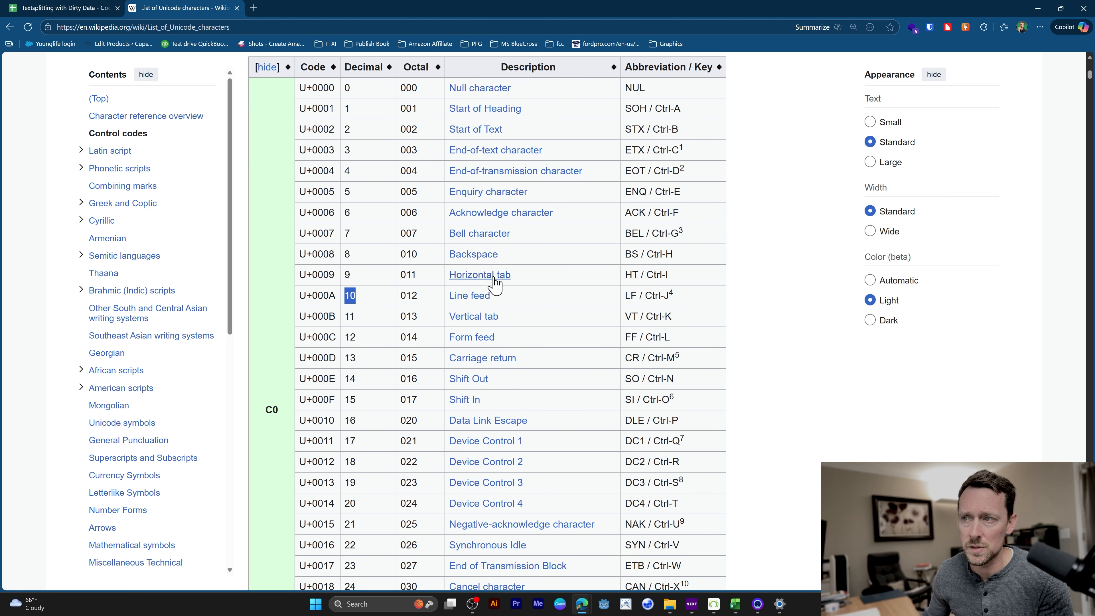
pyautogui.moveTo(366, 260); pyautogui.dragTo(339, 258)
pyautogui.moveTo(364, 295); pyautogui.dragTo(343, 295)
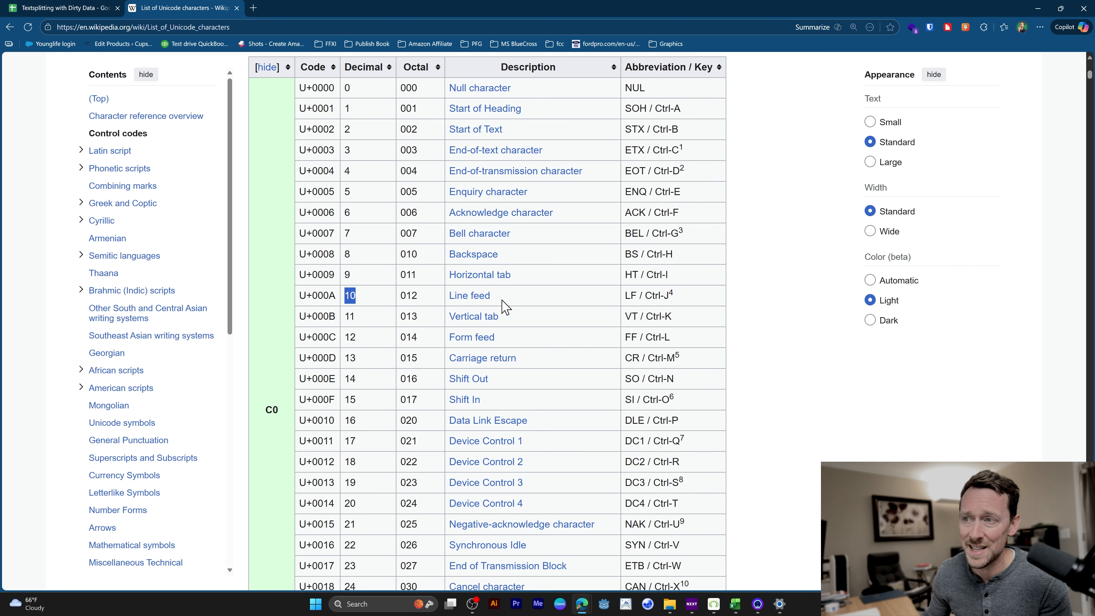
pyautogui.moveTo(501, 301); pyautogui.dragTo(448, 297)
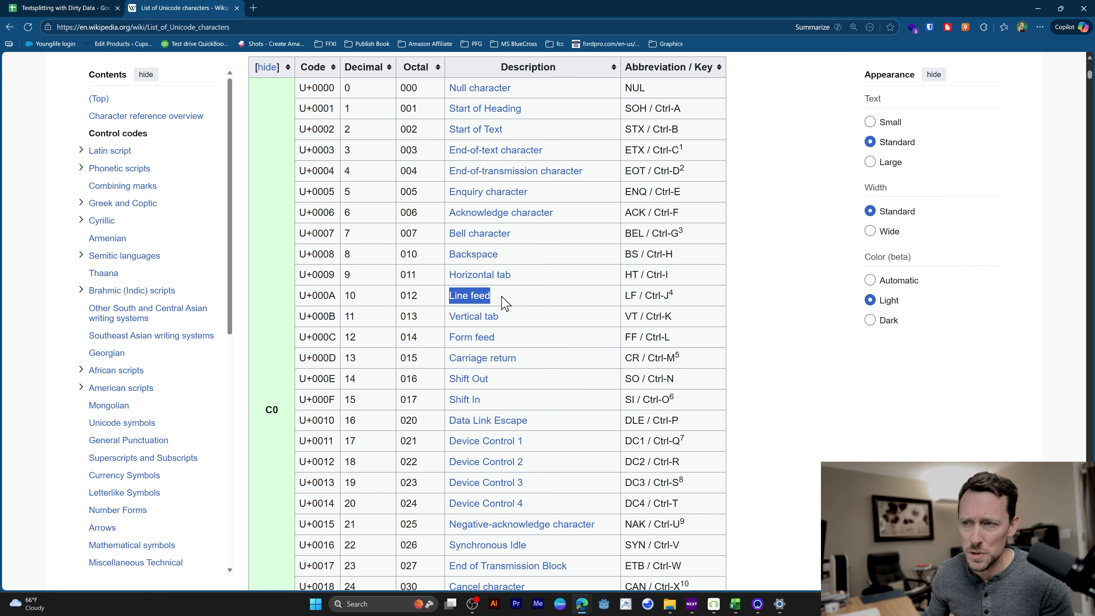
# Switch back to the Google Sheets spreadsheet and complete the formula in B2 as =SPLIT(A2,char(10)).
pyautogui.click(63, 9)
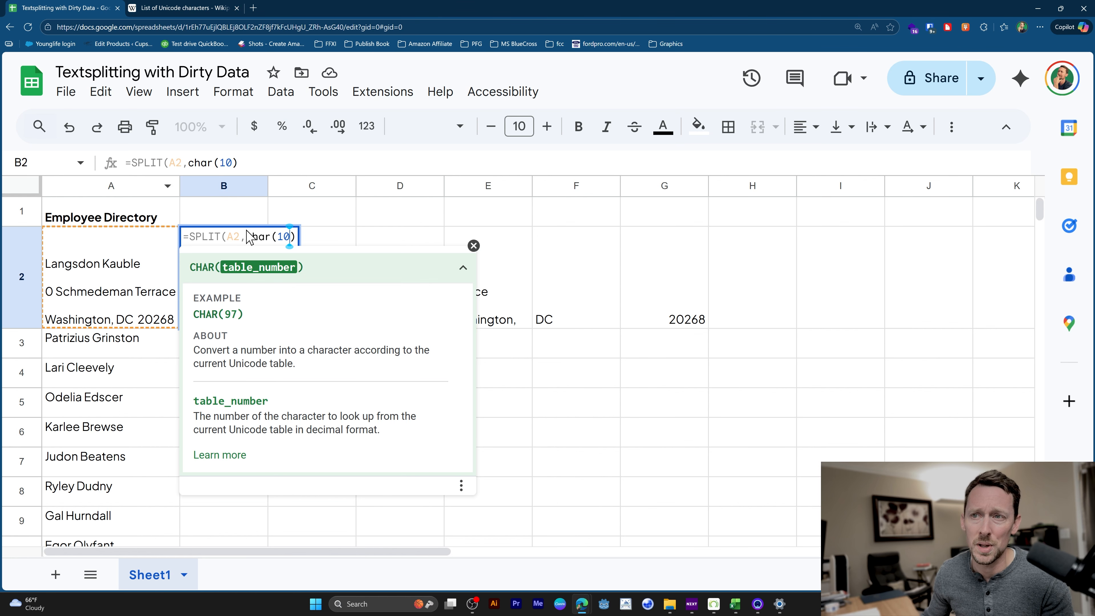
pyautogui.click(294, 236)
pyautogui.write(')')
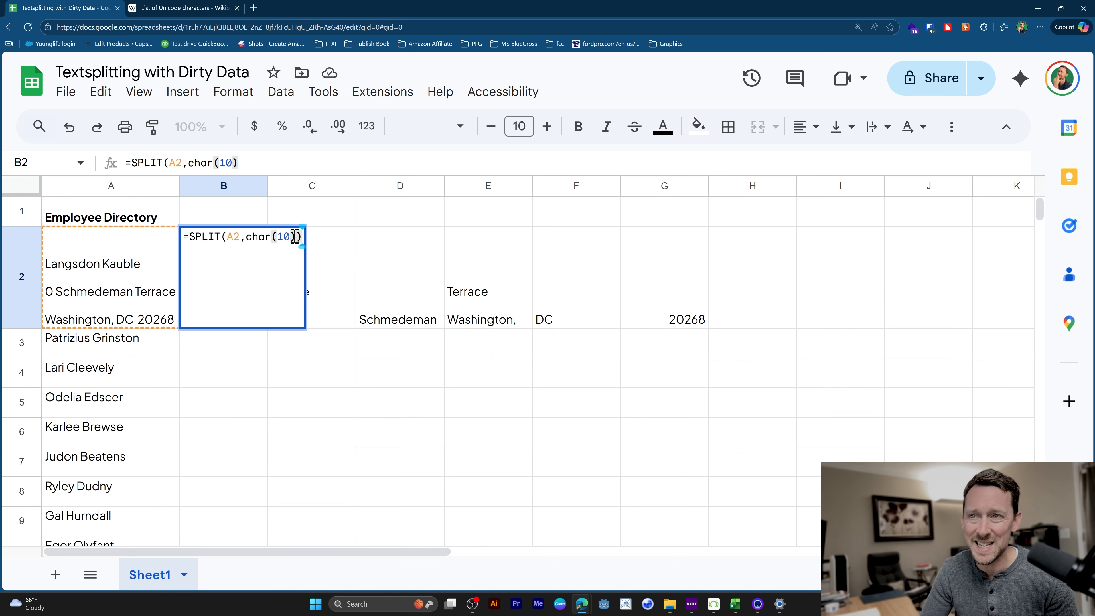
pyautogui.press('Return')
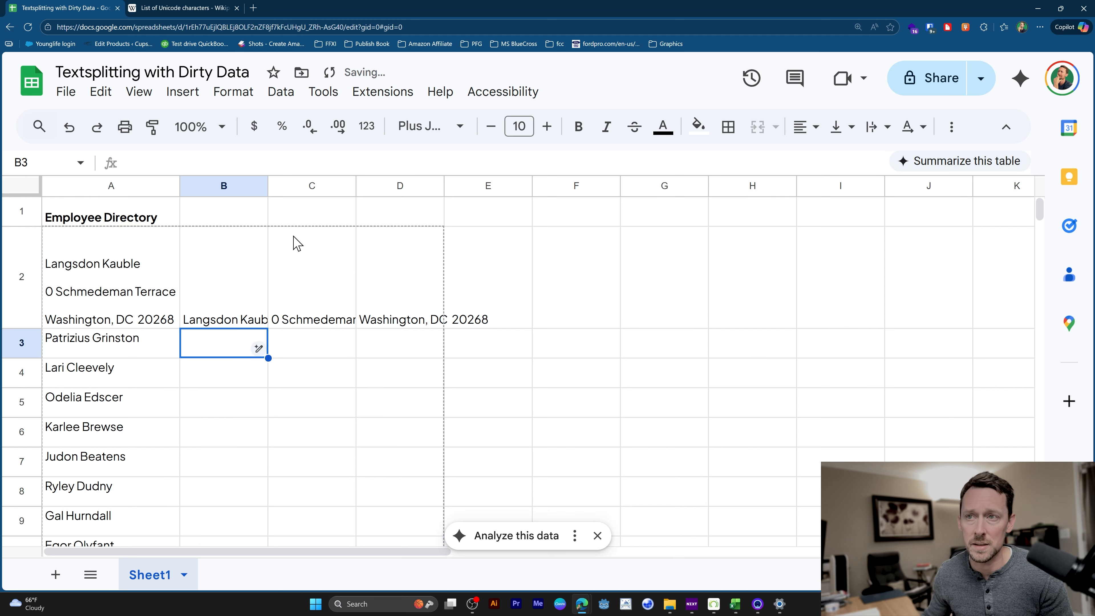
# Fit the widths of columns B through D to their contents and check the split cells in row 2.
pyautogui.moveTo(244, 185); pyautogui.dragTo(380, 184)
pyautogui.doubleClick(407, 185)
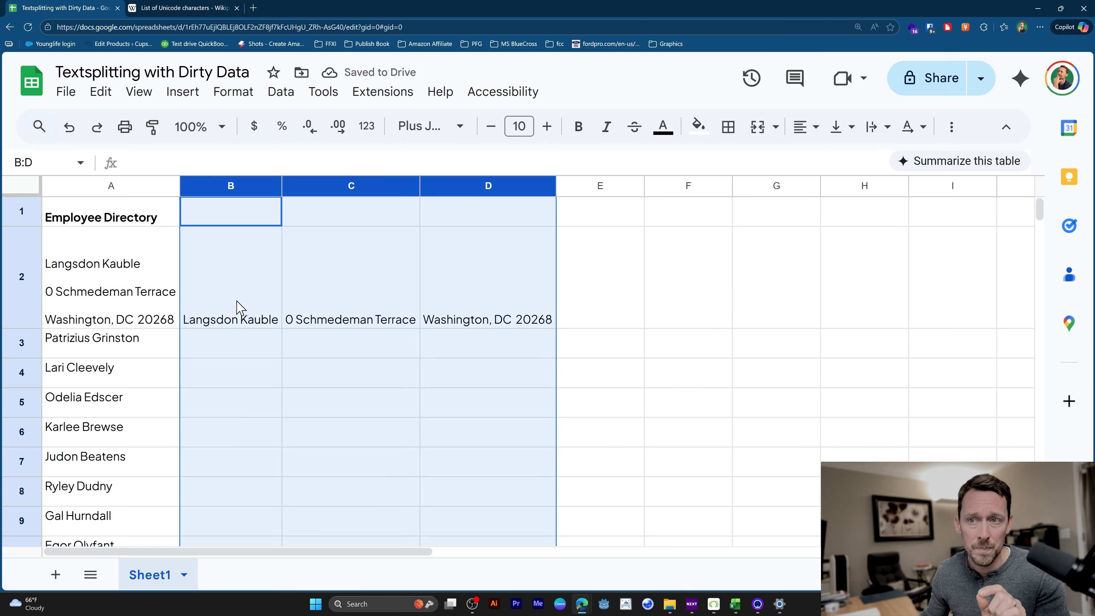
pyautogui.click(228, 309)
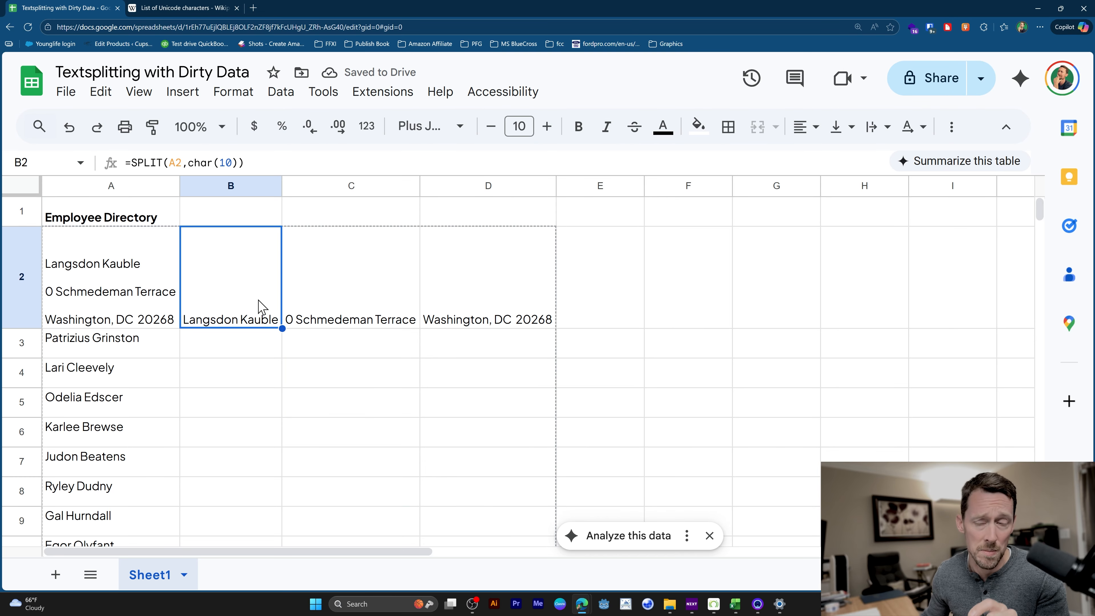
pyautogui.click(316, 313)
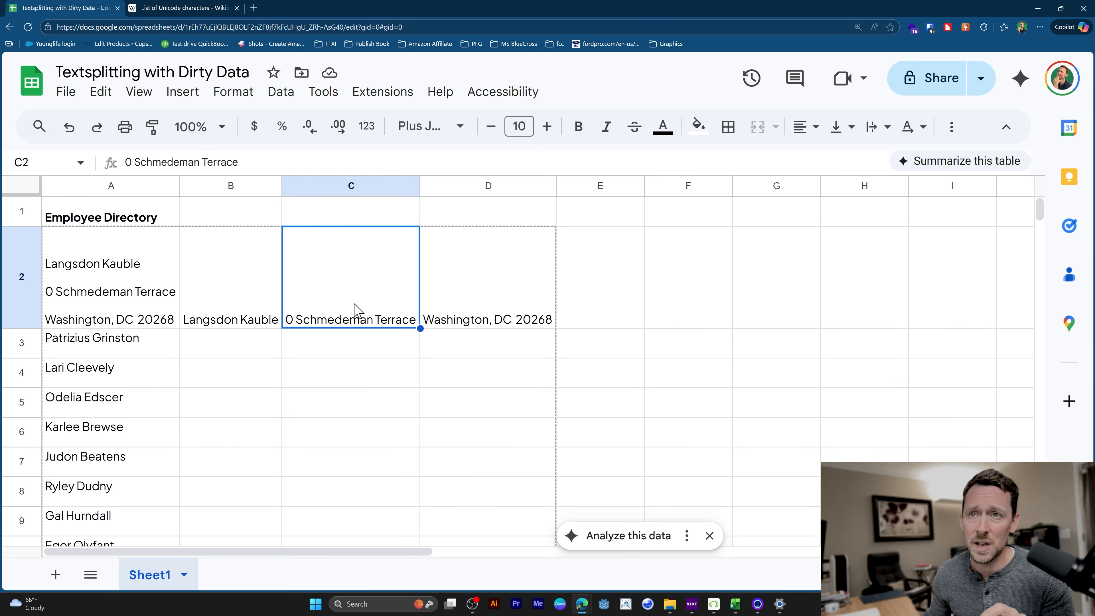
# Enter =SPLIT(D2,",") in E2 to separate the city from the state and zip code.
pyautogui.click(478, 305)
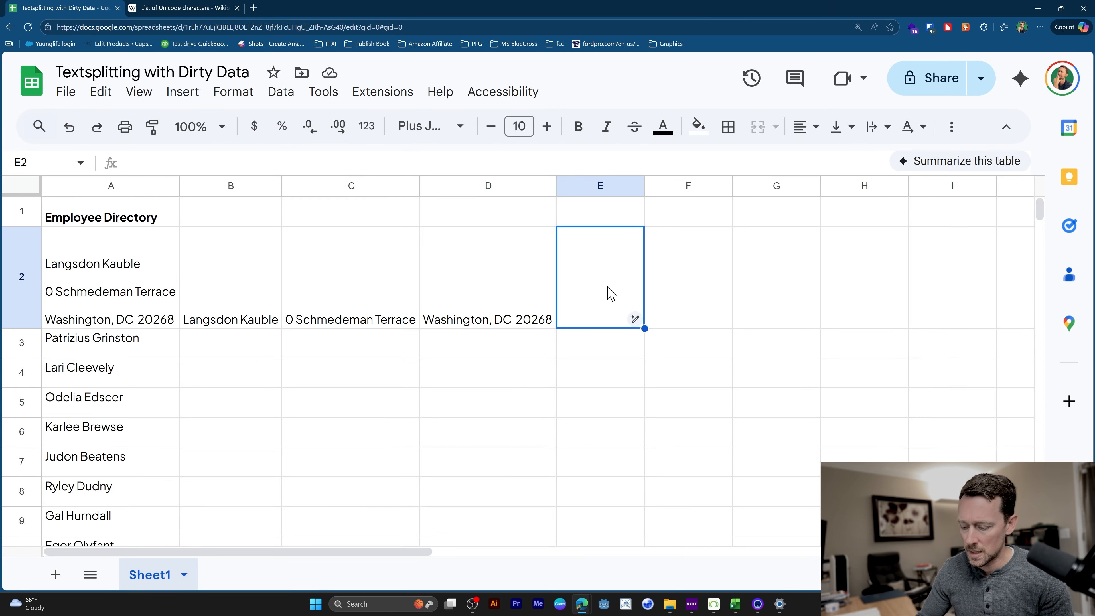
pyautogui.write('=split')
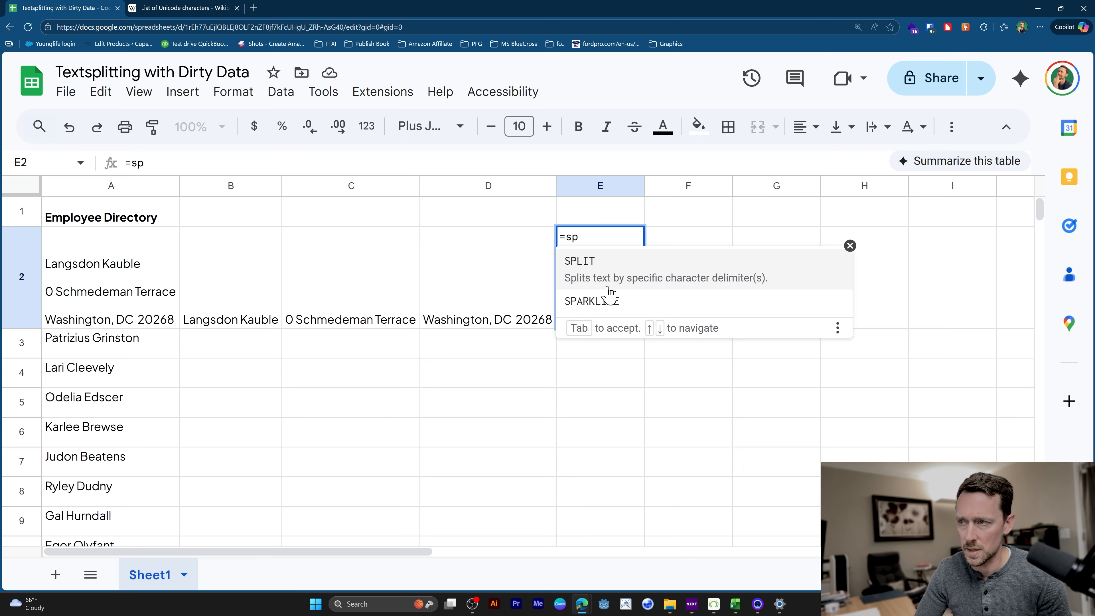
pyautogui.press('Tab')
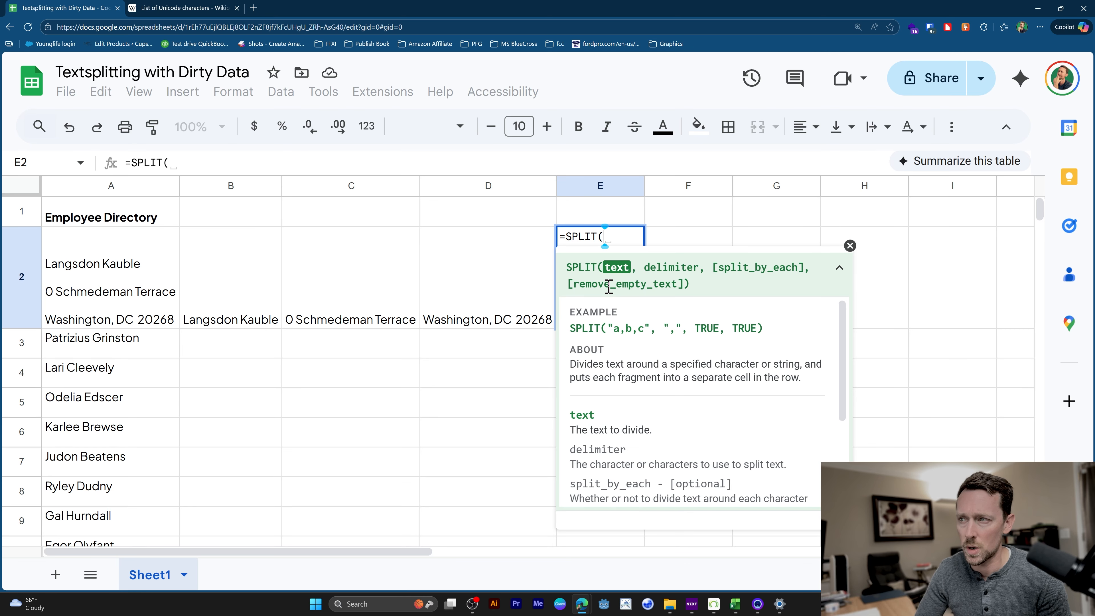
pyautogui.press('Left')
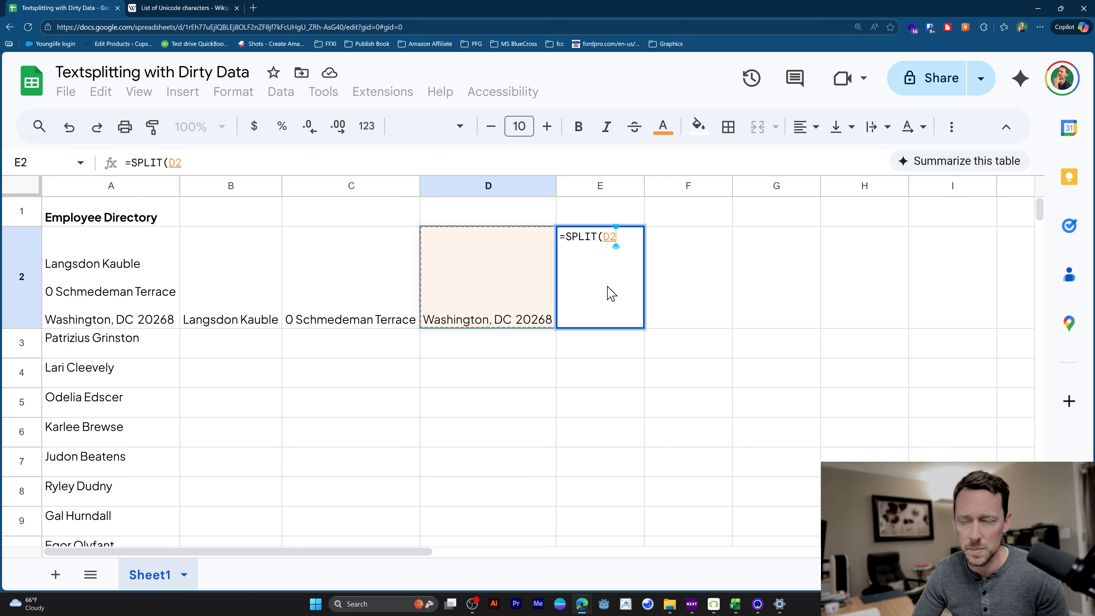
pyautogui.write(', ')
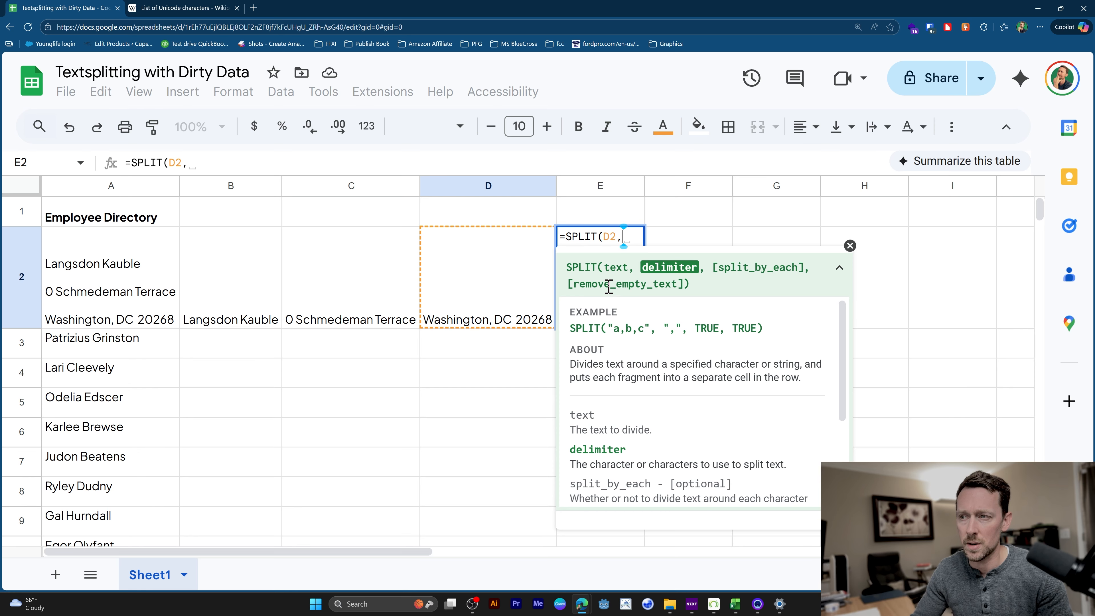
pyautogui.write('",")')
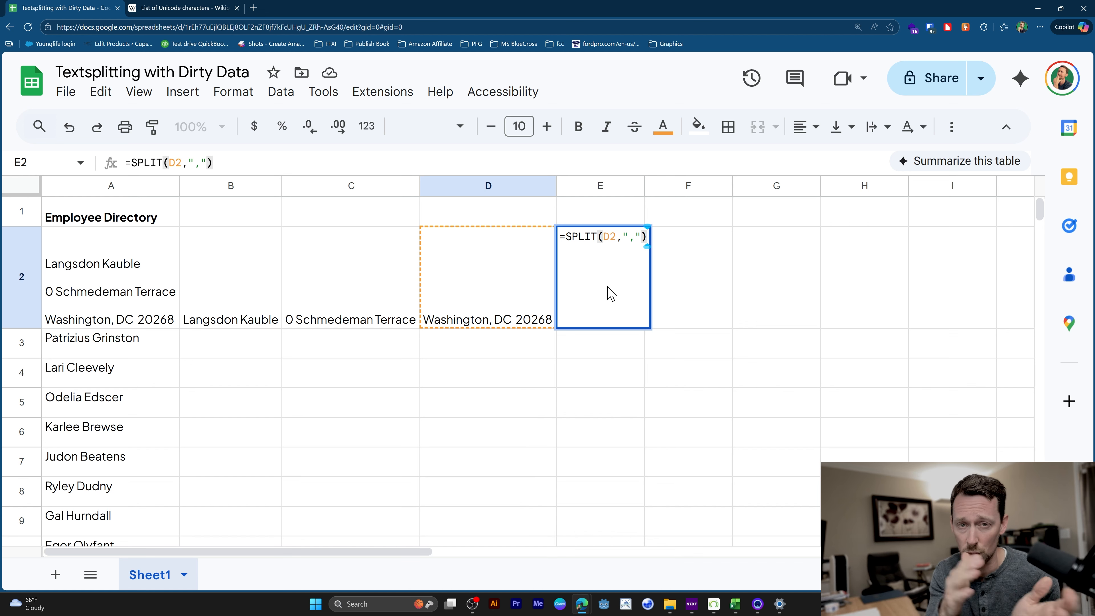
pyautogui.press('Return')
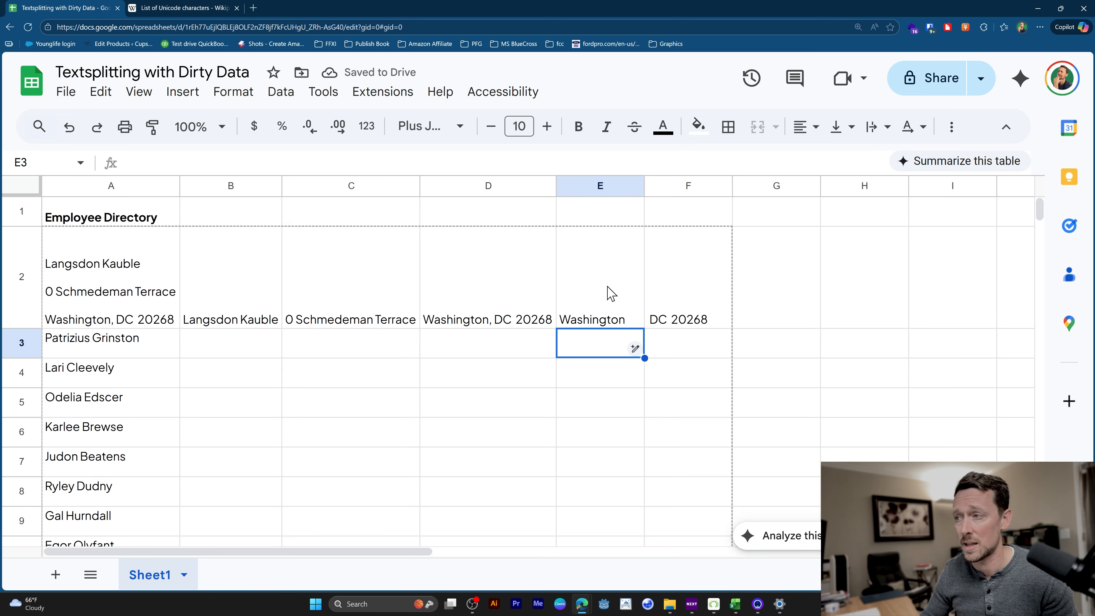
# Add a space after the comma in E2's delimiter so the formula reads =SPLIT(D2,", ").
pyautogui.click(611, 293)
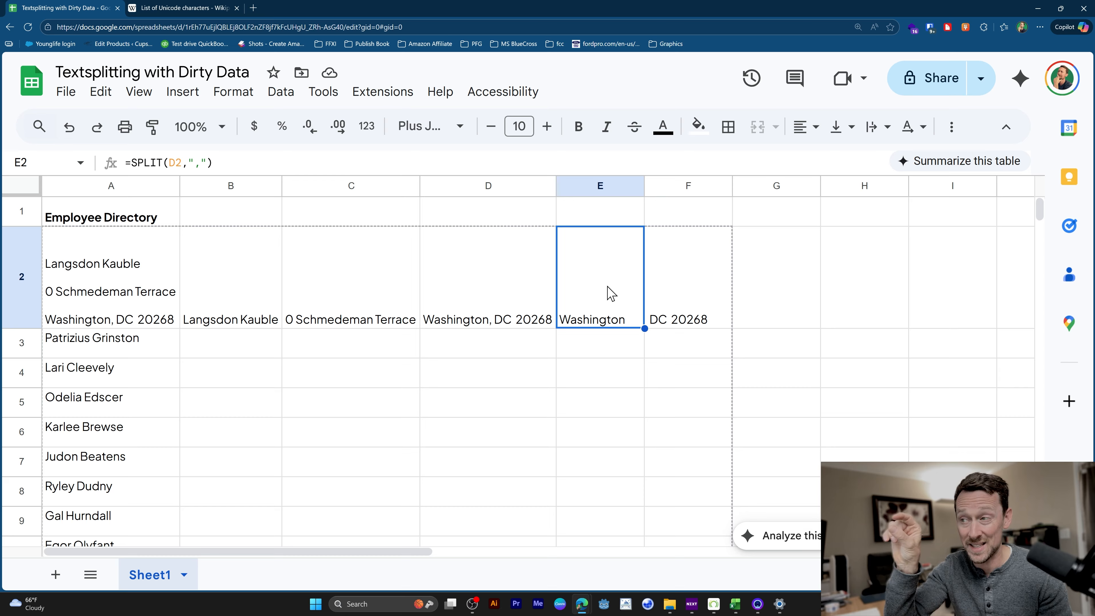
pyautogui.doubleClick(612, 293)
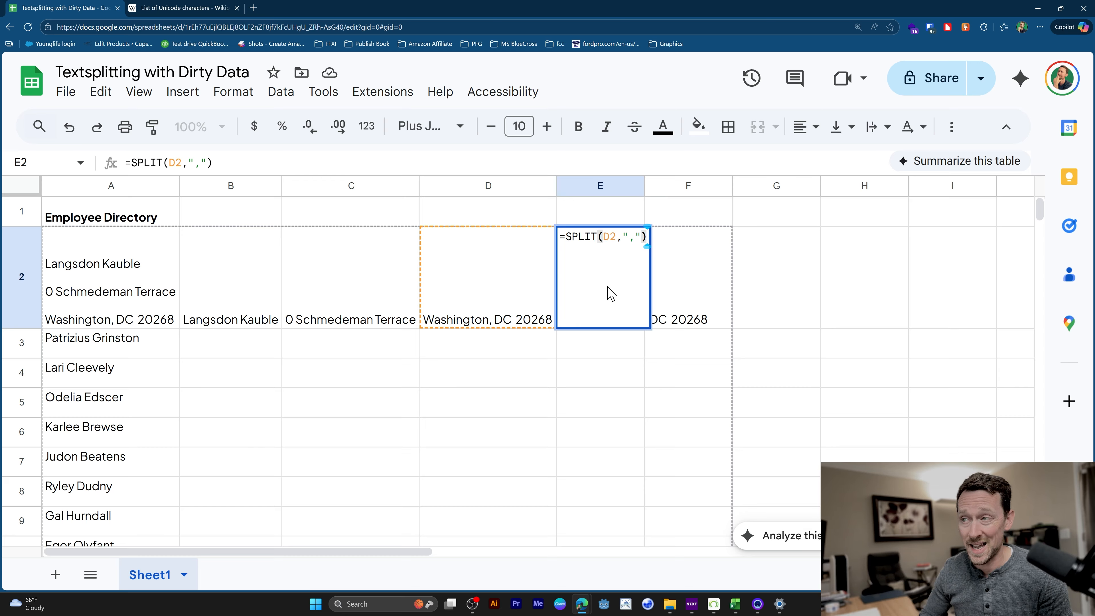
pyautogui.press('Left')
pyautogui.press('Left')
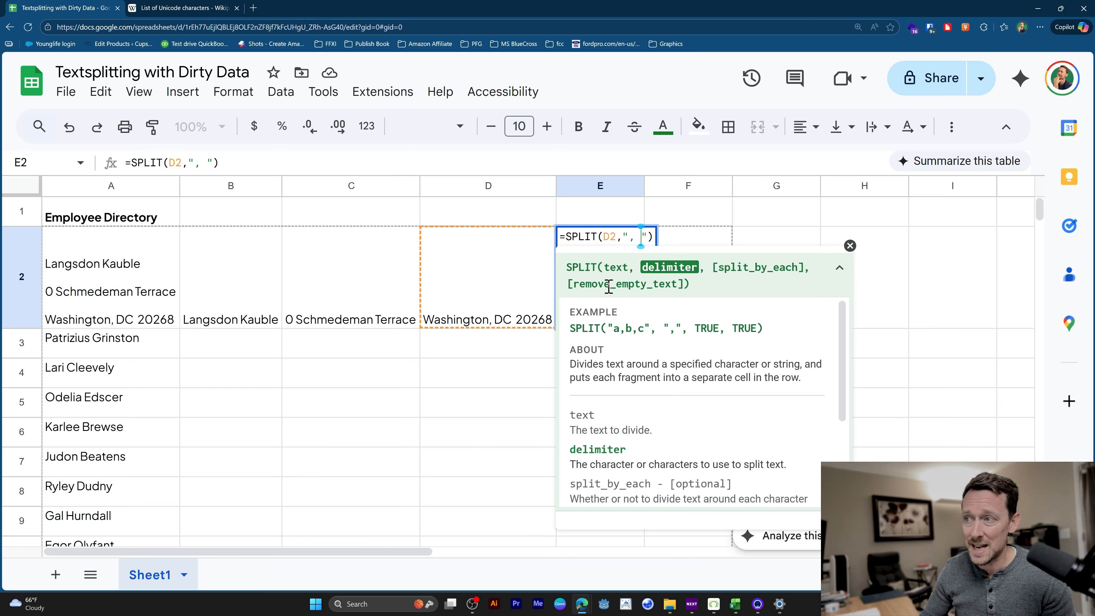
pyautogui.press('Return')
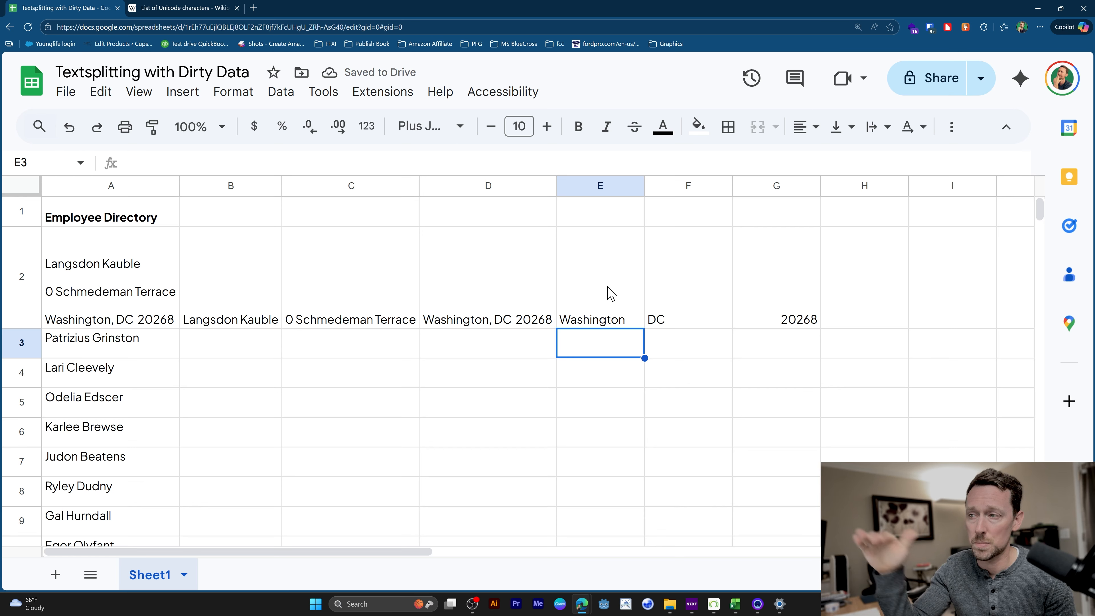
# Read the split_by_each description in the SPLIT help and add FALSE as that argument in E2's formula.
pyautogui.click(611, 293)
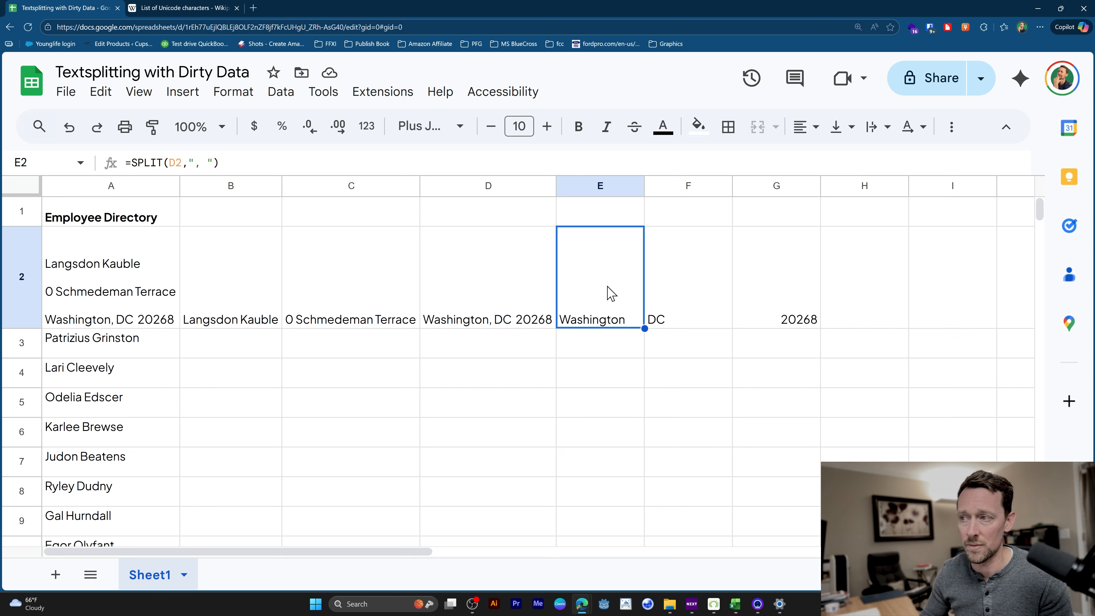
pyautogui.doubleClick(611, 293)
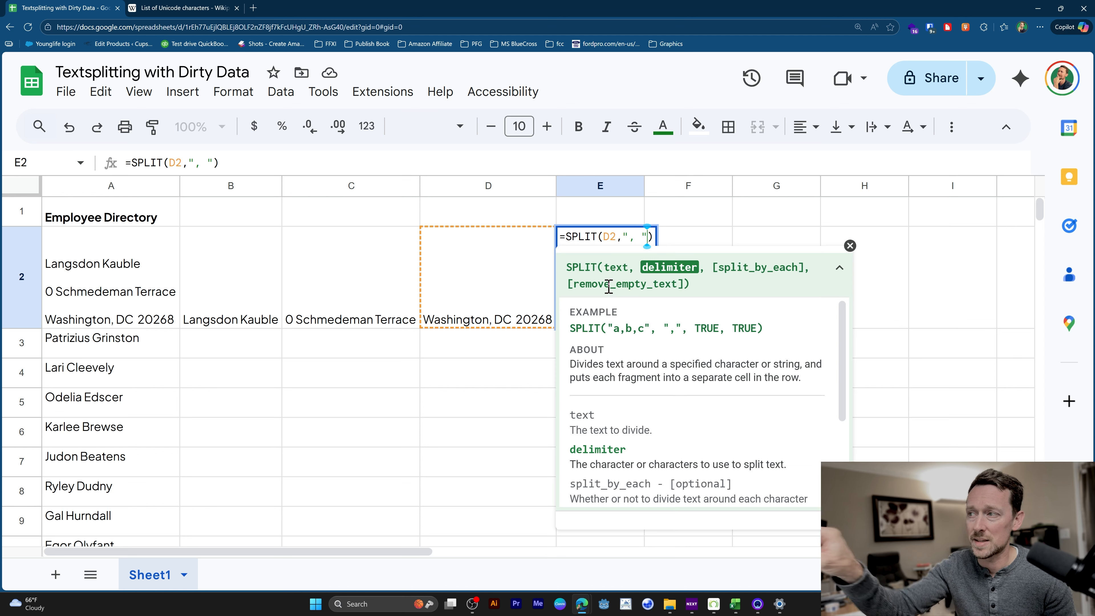
pyautogui.click(765, 280)
pyautogui.click(765, 281)
pyautogui.scroll(-4, 718, 342)
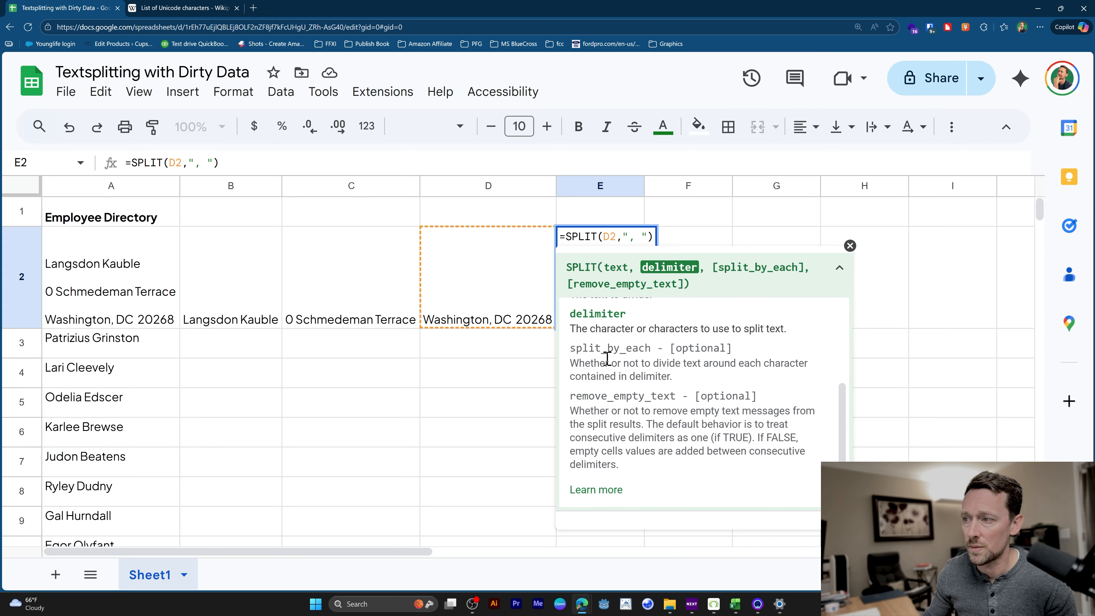
pyautogui.moveTo(571, 361); pyautogui.dragTo(680, 380)
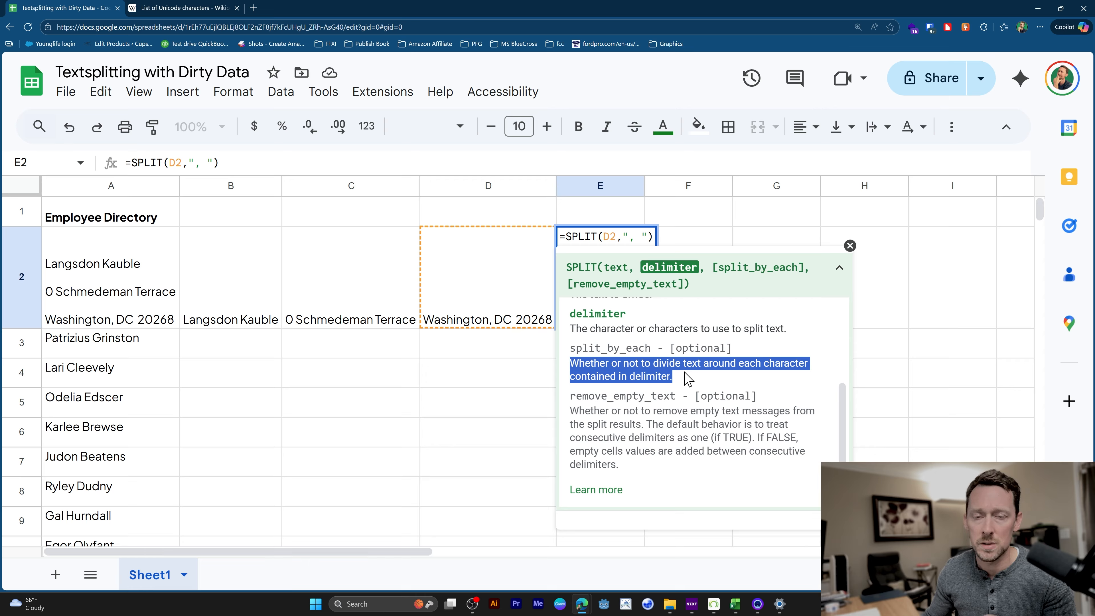
pyautogui.click(651, 242)
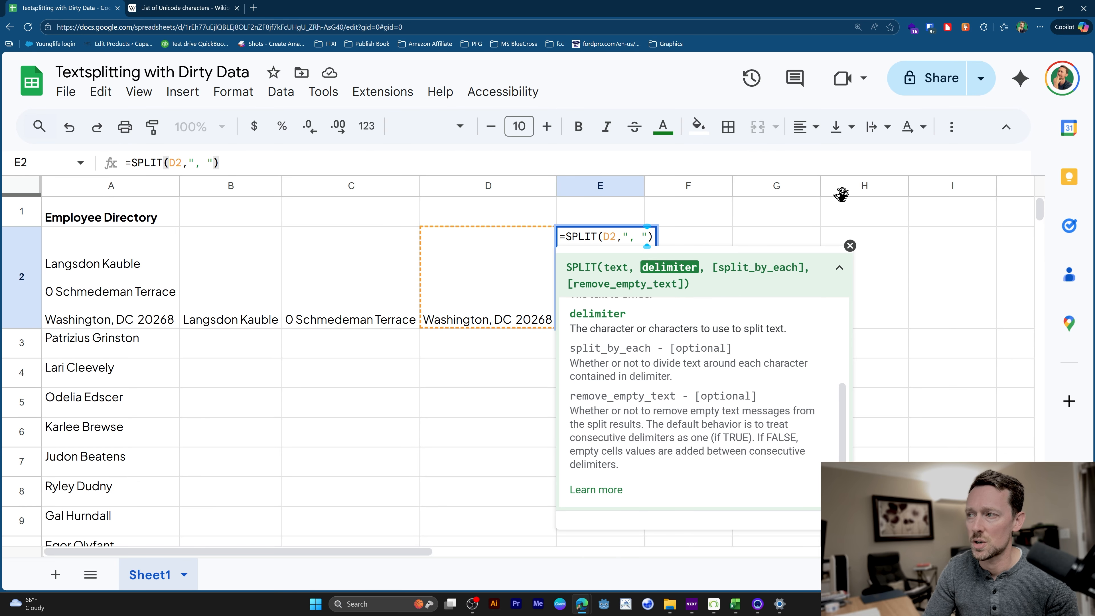
pyautogui.write(', ",FALSE')
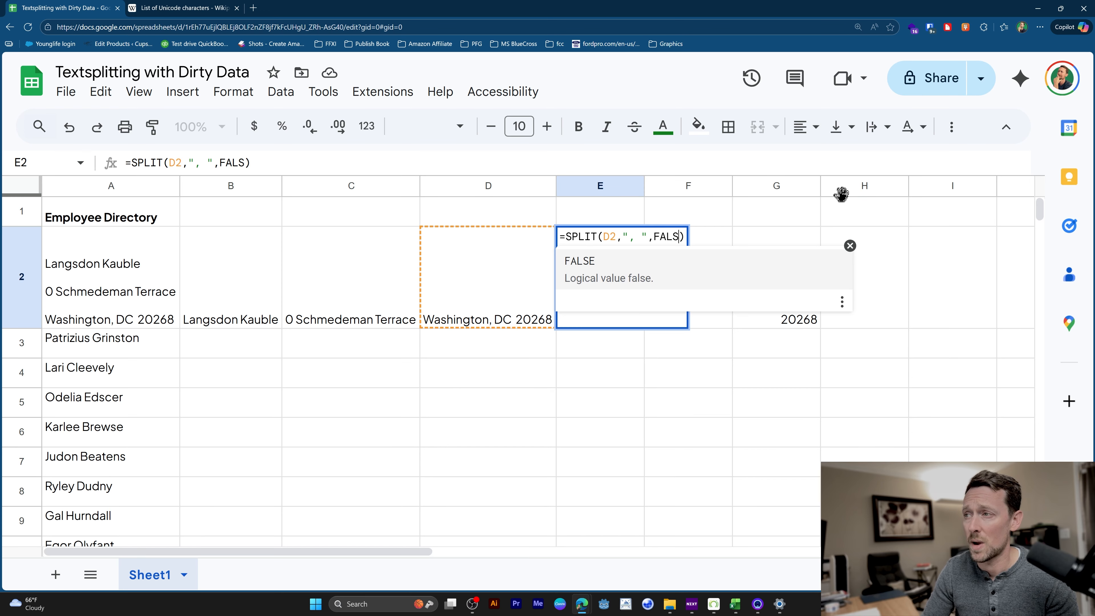
pyautogui.press('Tab')
pyautogui.press('Return')
pyautogui.press('Up')
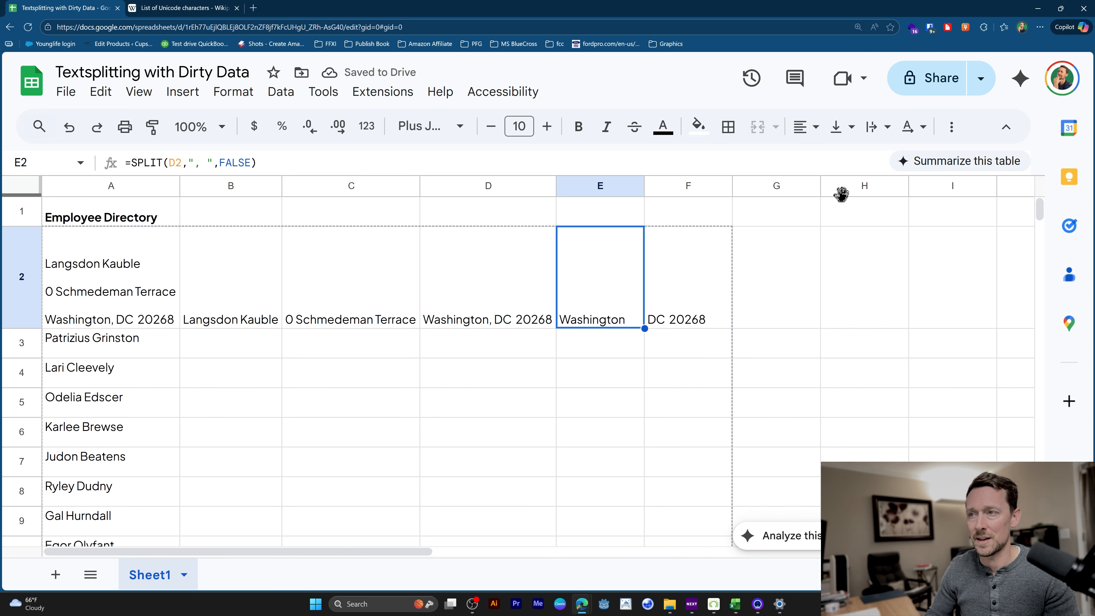
# Remove the FALSE argument from E2 so the formula is =SPLIT(D2,", ") again.
pyautogui.press('F2')
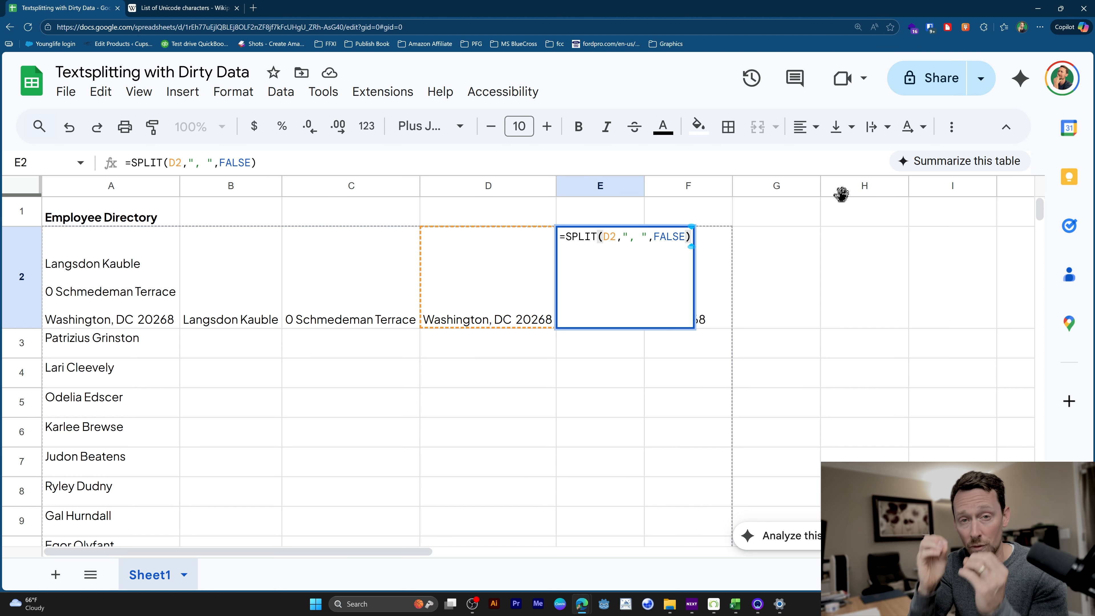
pyautogui.press('Left')
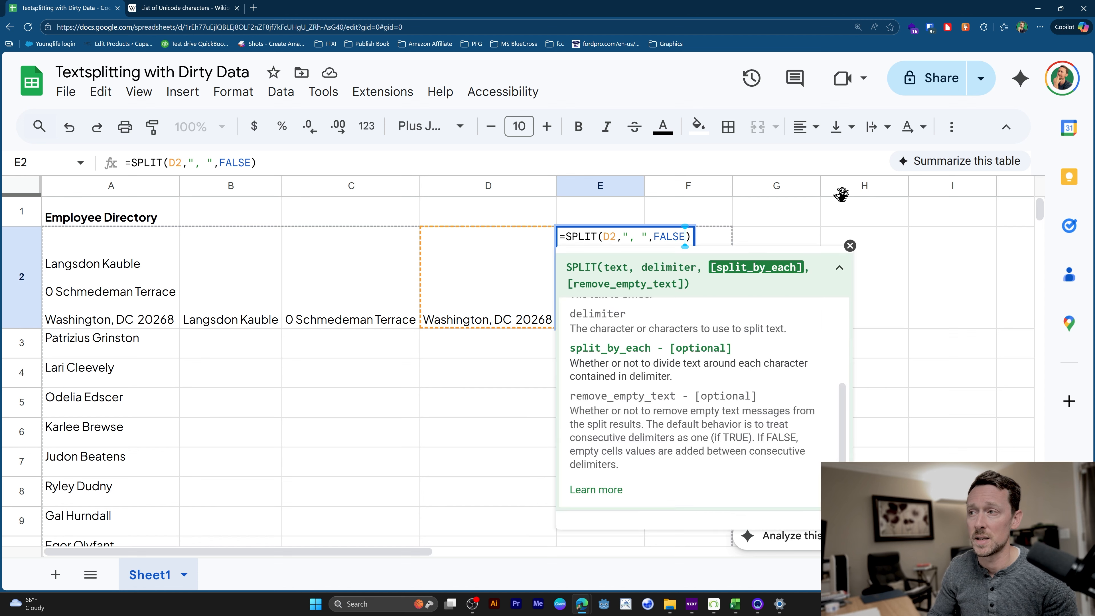
pyautogui.press('BackSpace')
pyautogui.press('BackSpace')
pyautogui.press('BackSpace')
pyautogui.press('BackSpace')
pyautogui.press('BackSpace')
pyautogui.press('BackSpace')
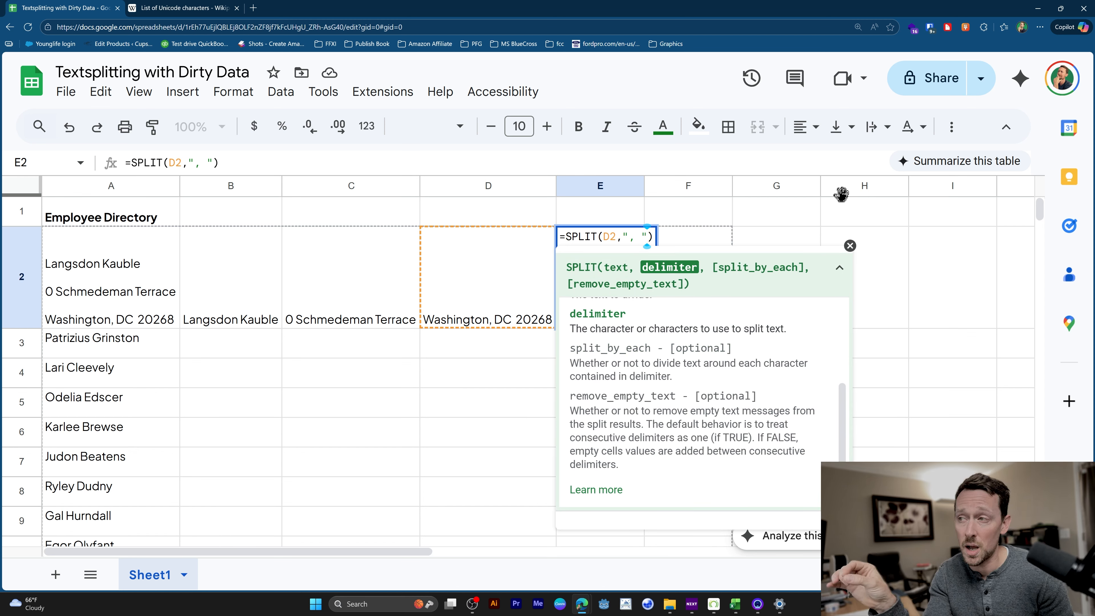
pyautogui.press('Return')
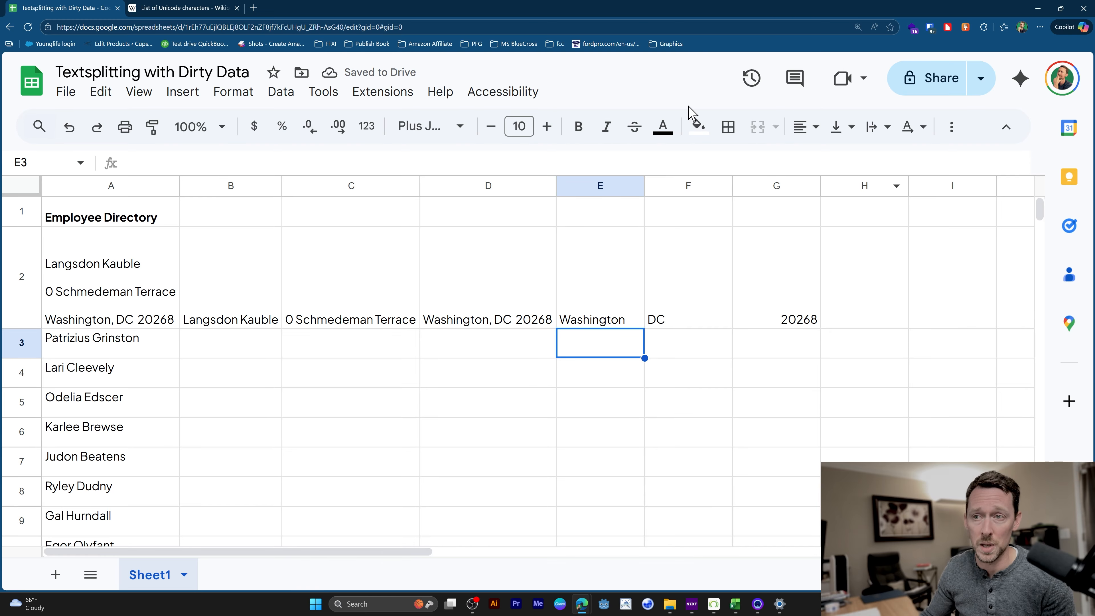
# Fill the row 2 formulas in columns B through G down to row 23.
pyautogui.moveTo(264, 287); pyautogui.dragTo(758, 309)
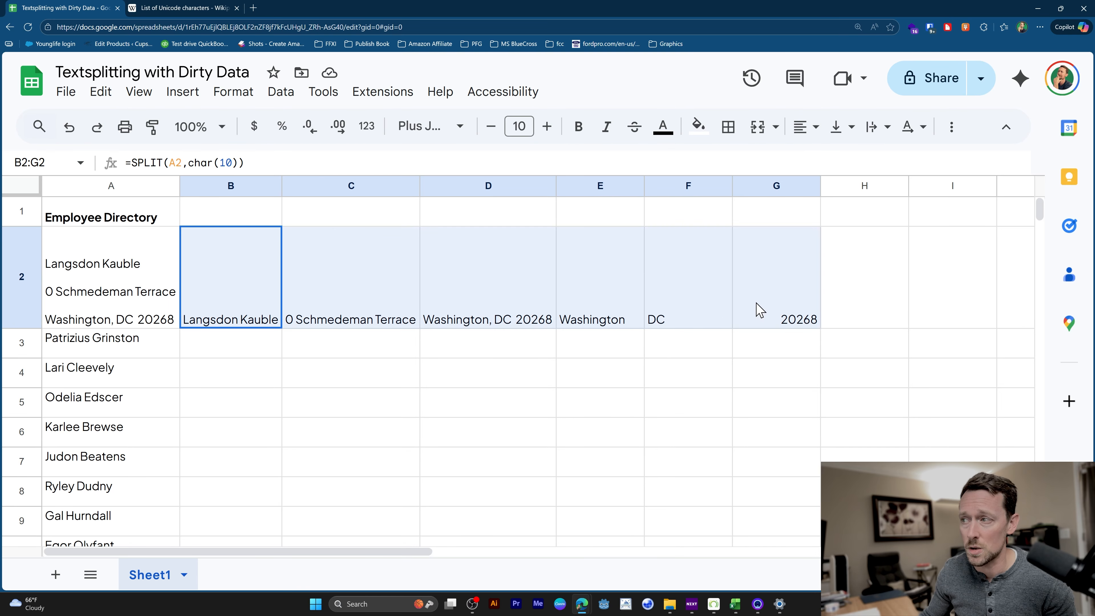
pyautogui.scroll(-10, 709, 422)
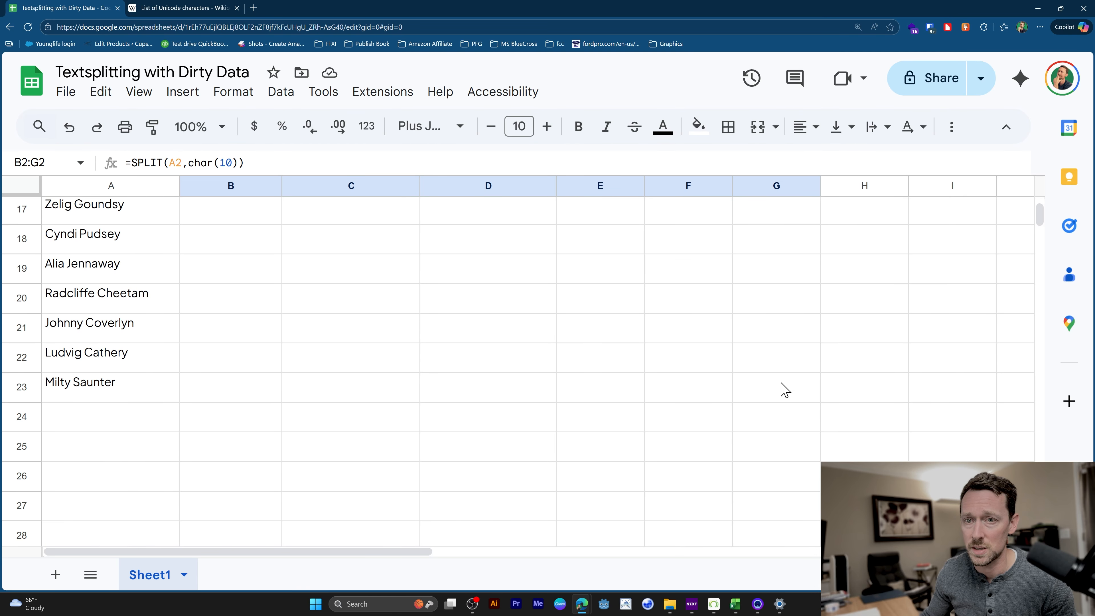
pyautogui.keyDown('shift'); pyautogui.click(809, 387); pyautogui.keyUp('shift')
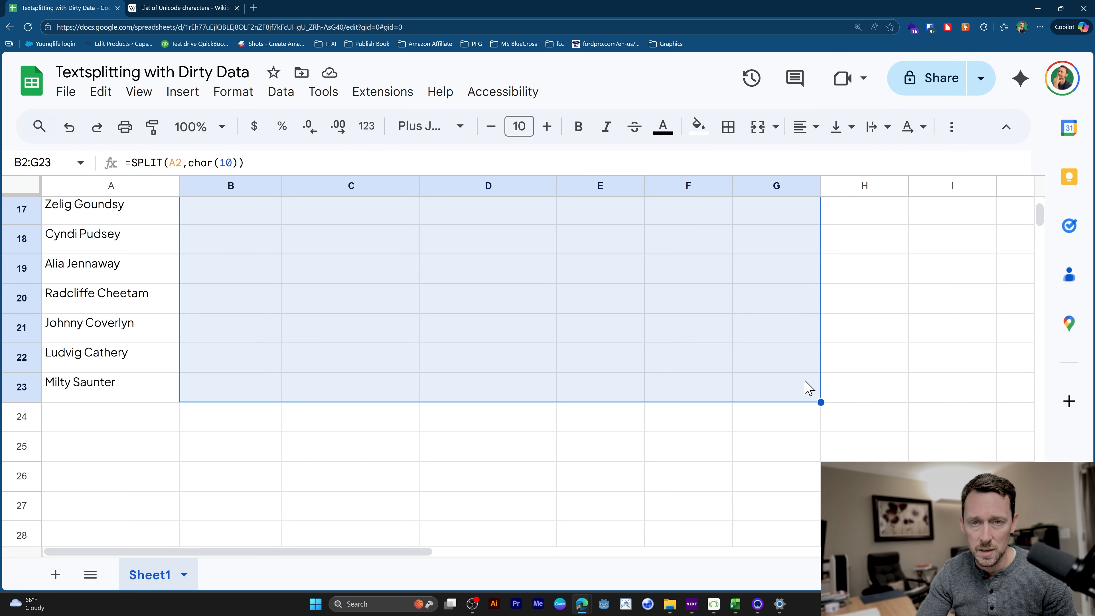
pyautogui.hotkey('ctrl', 'd')
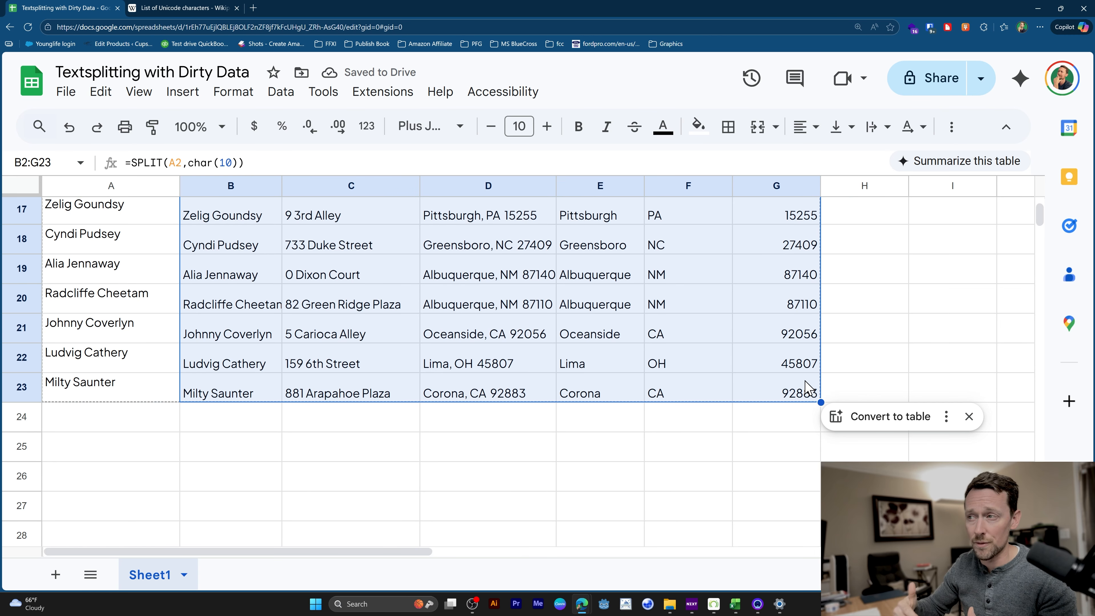
# Enter the headers name, address and all in cells B1, C1 and D1.
pyautogui.scroll(5, 728, 402)
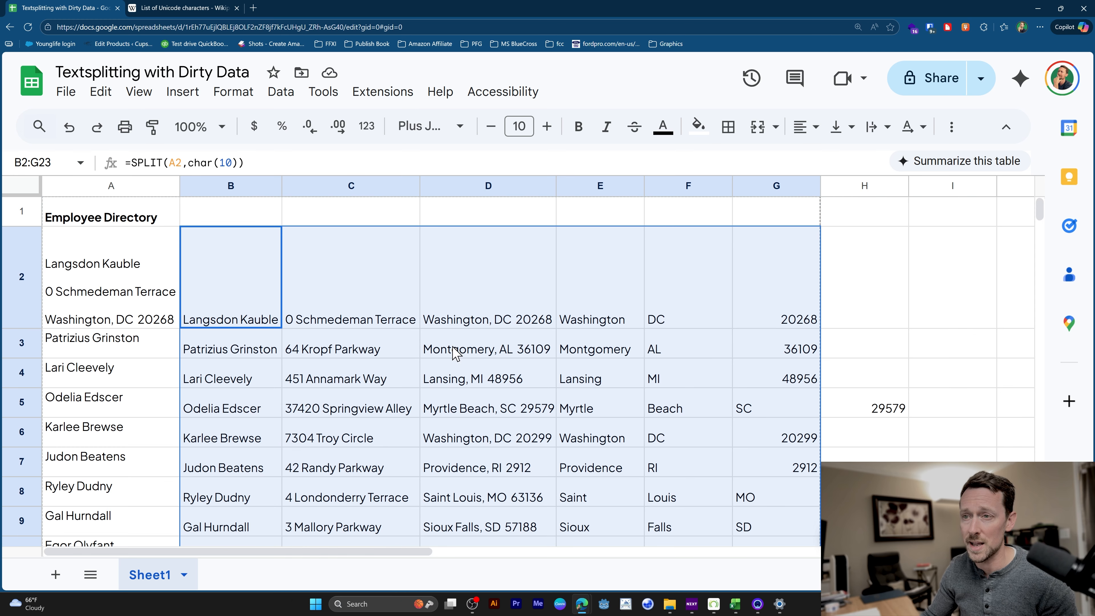
pyautogui.click(234, 212)
pyautogui.write('name')
pyautogui.press('Tab')
pyautogui.write('addres')
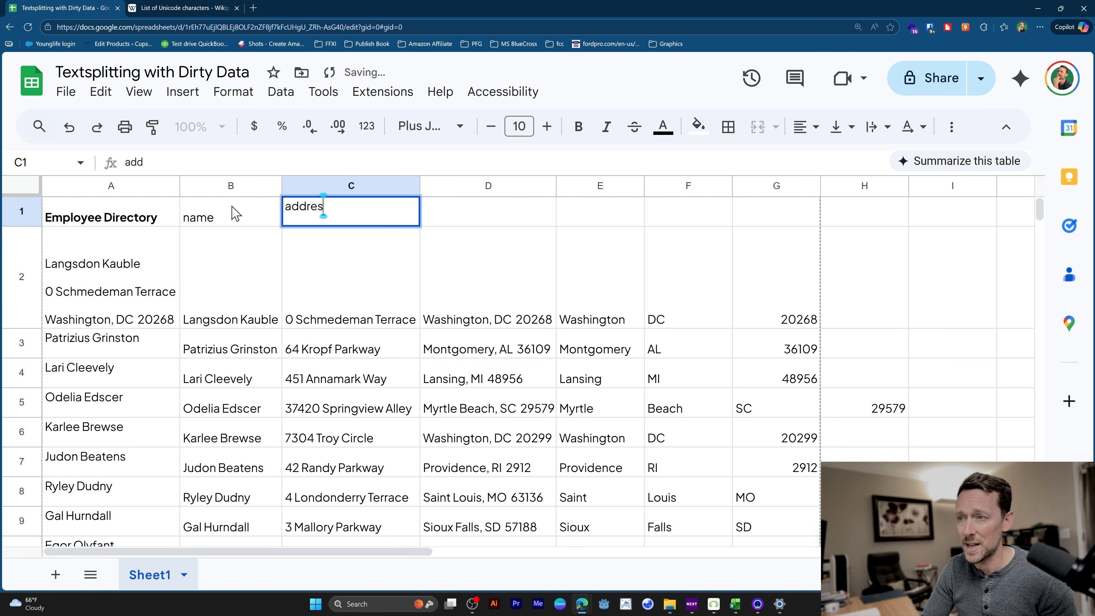
pyautogui.write('s')
pyautogui.press('Tab')
pyautogui.write('all')
pyautogui.press('Tab')
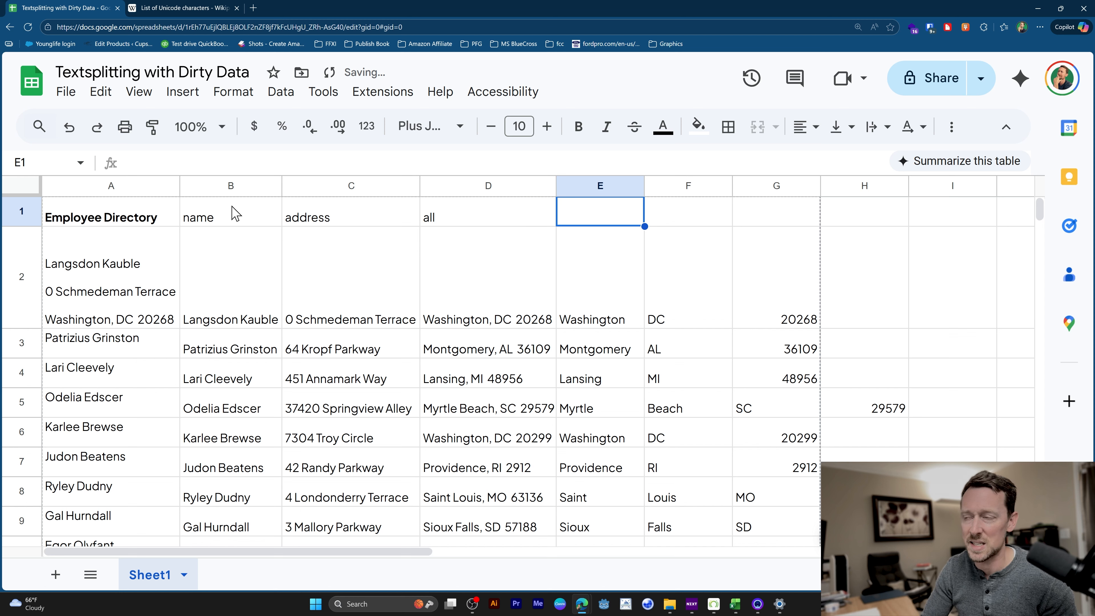
# Enter the headers city, state and zip in cells E1, F1 and G1.
pyautogui.write('city')
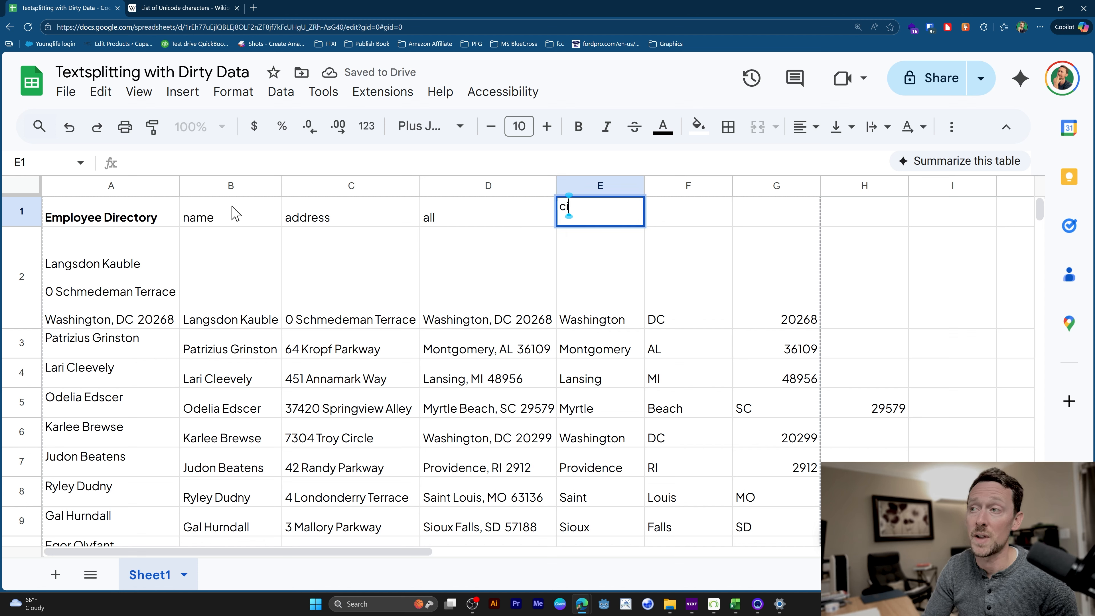
pyautogui.press('Tab')
pyautogui.write('state')
pyautogui.press('Tab')
pyautogui.write('zip')
pyautogui.press('Return')
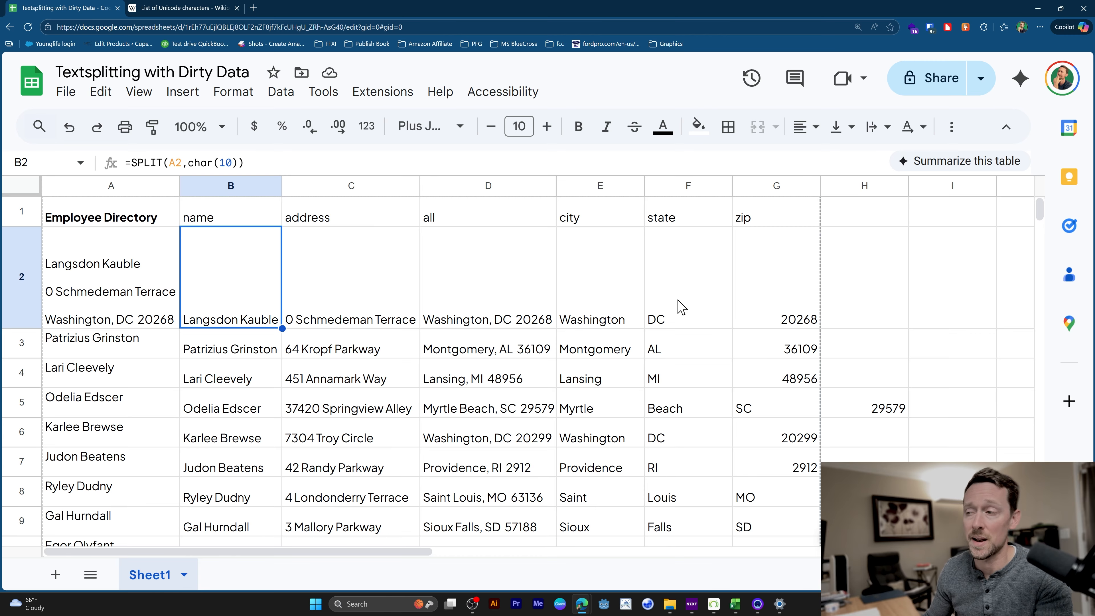
# Check the split rows for multi-word cities such as the one in E5:H5, and inspect the formula in E2.
pyautogui.scroll(-3, 667, 308)
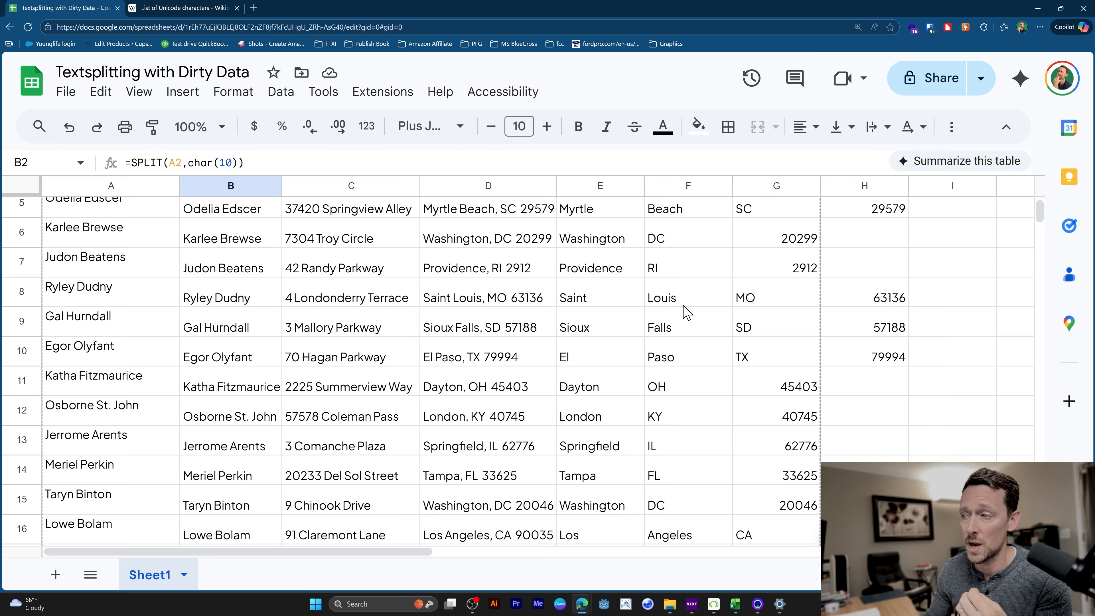
pyautogui.scroll(3, 763, 329)
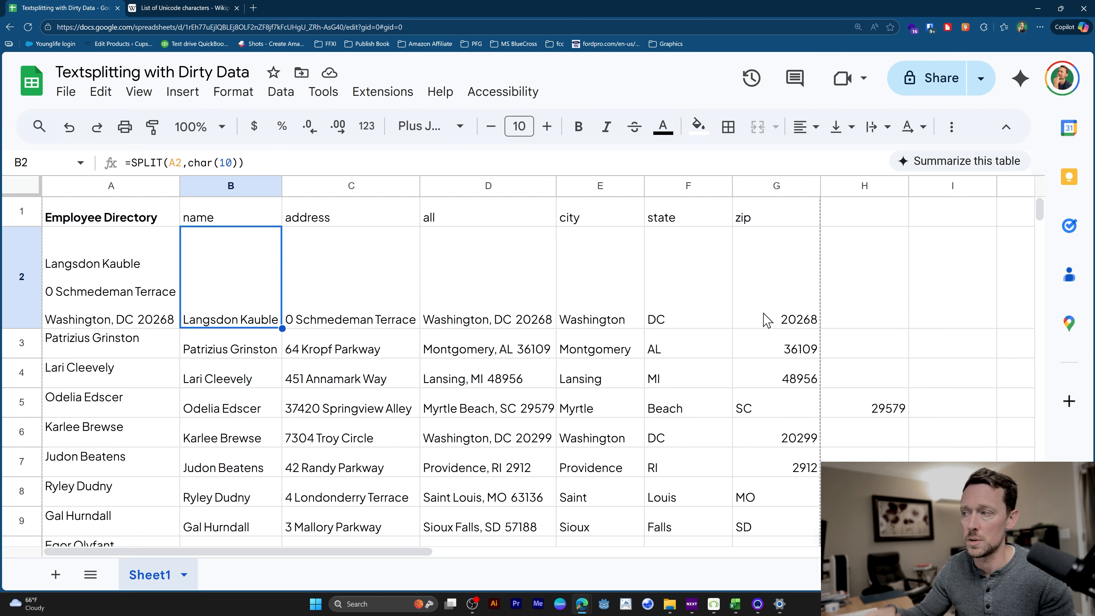
pyautogui.moveTo(584, 412); pyautogui.dragTo(867, 406)
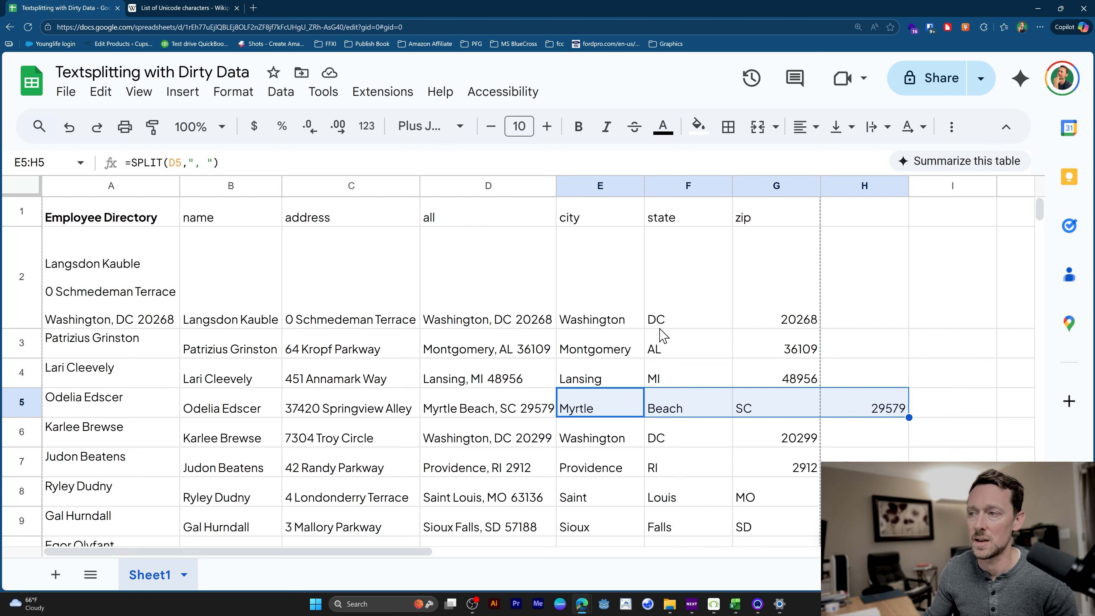
pyautogui.click(576, 304)
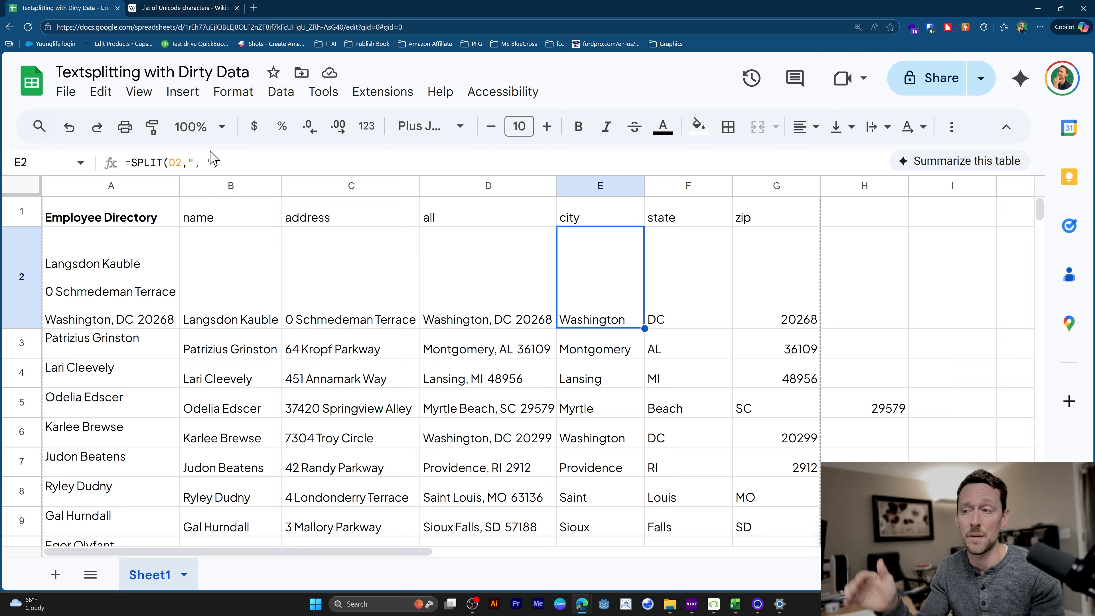
# Add FALSE as the third SPLIT argument in E2 so the formula reads =SPLIT(D2,", ",FALSE).
pyautogui.press('F2')
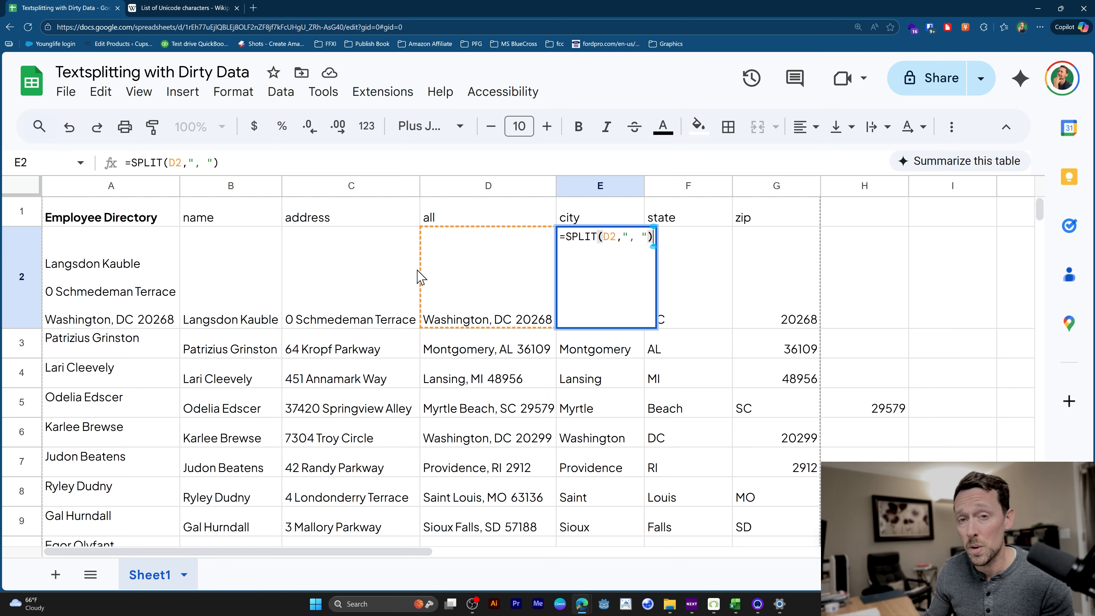
pyautogui.click(648, 238)
pyautogui.write(', FALS')
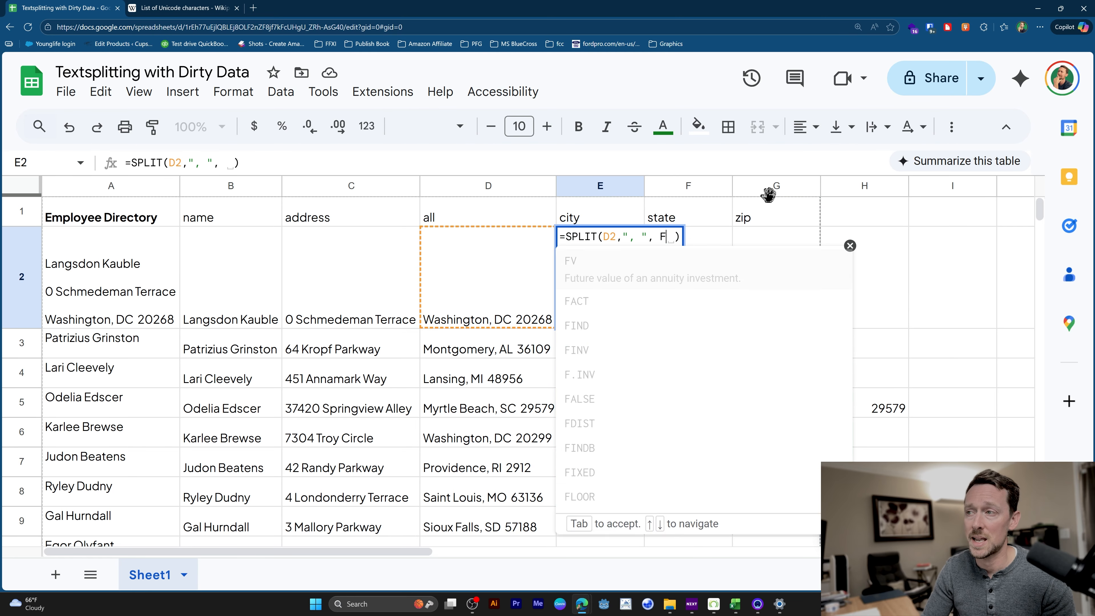
pyautogui.write('E')
pyautogui.press('Return')
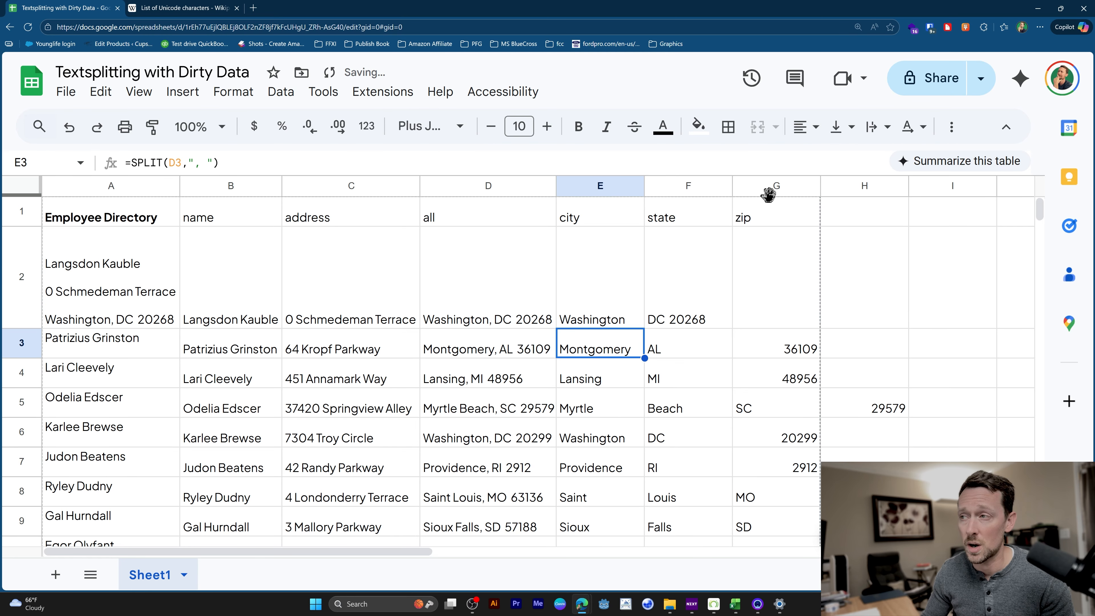
# Fill the revised SPLIT formula from E2 down through E23.
pyautogui.click(591, 318)
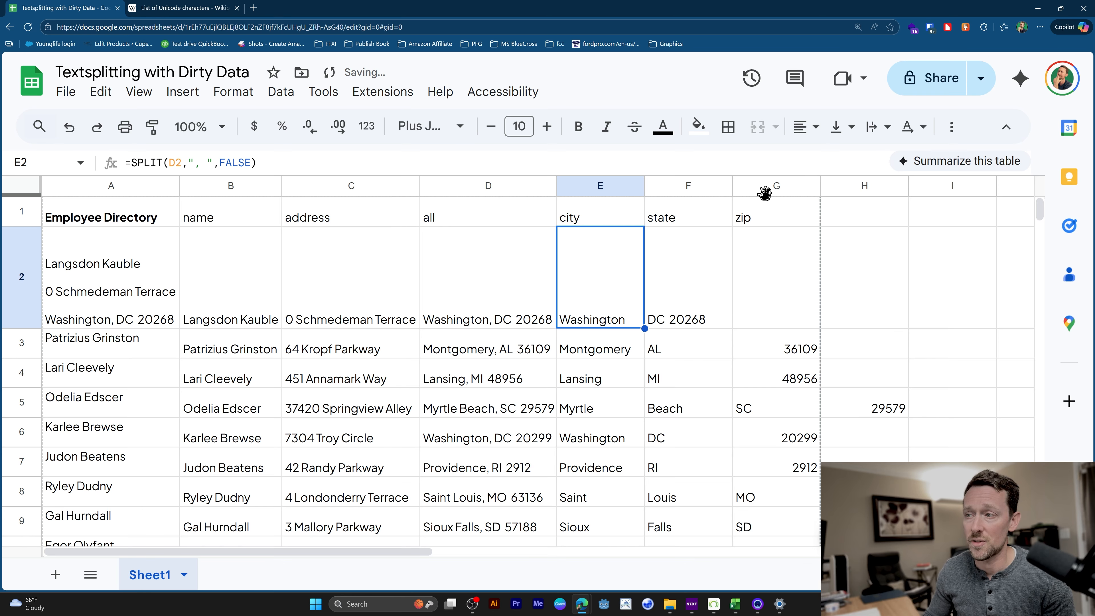
pyautogui.hotkey('ctrl', 'shift', 'Down')
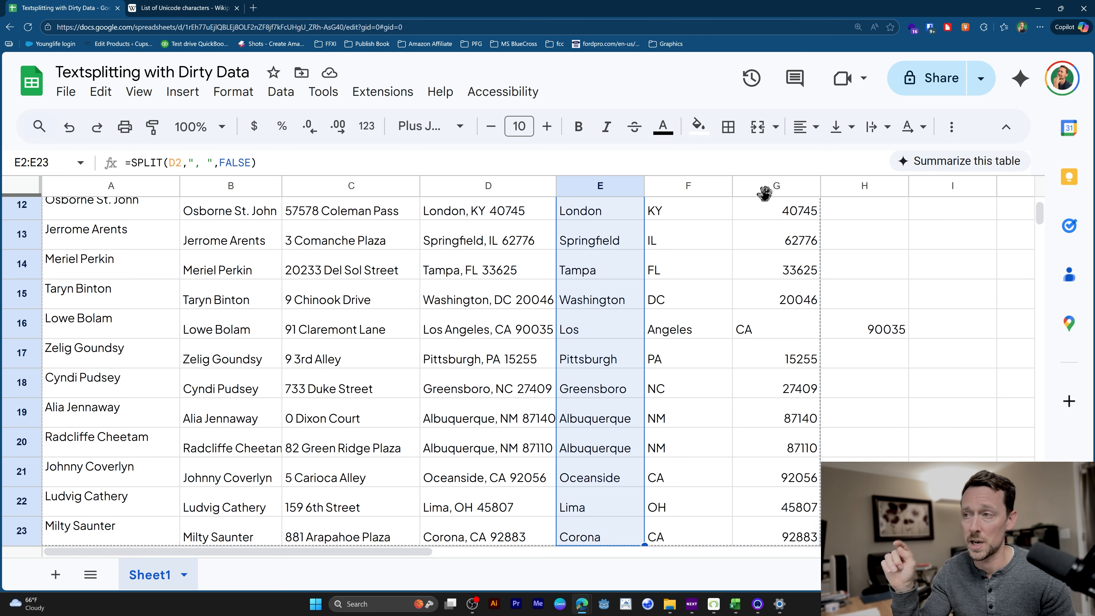
pyautogui.hotkey('ctrl', 'd')
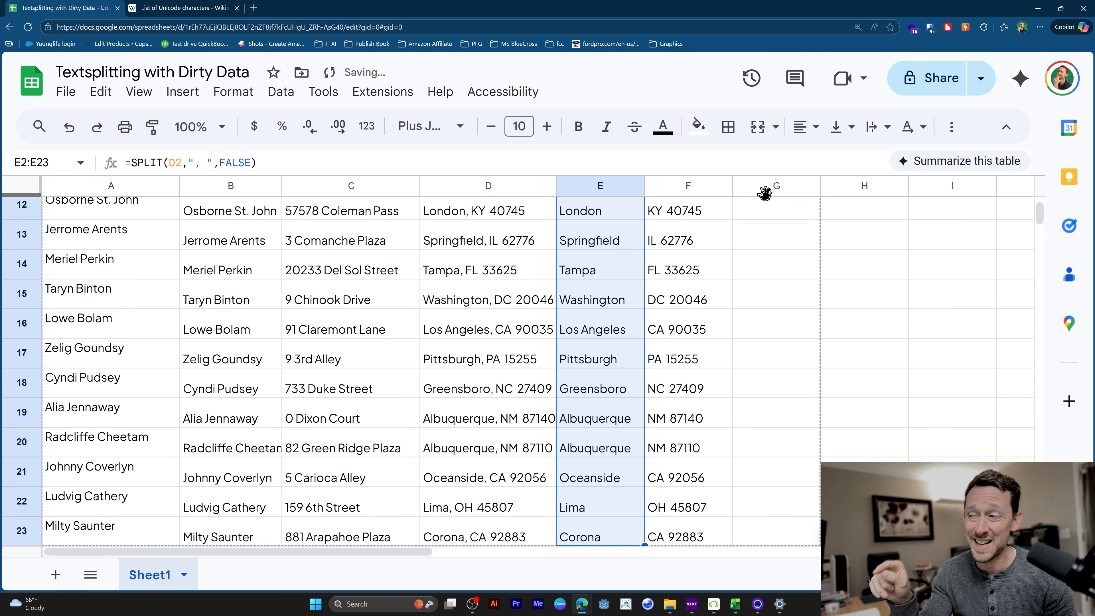
# Enter the formula =SPLIT(F2," ") in G2 to separate the state from the zip code.
pyautogui.scroll(4, 690, 345)
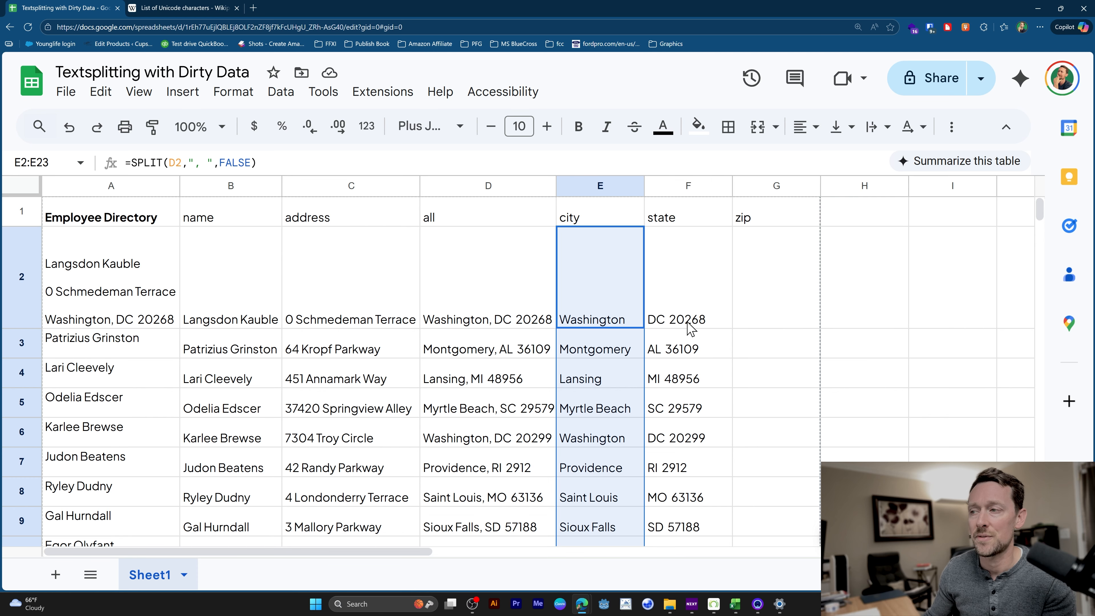
pyautogui.click(677, 295)
pyautogui.click(759, 322)
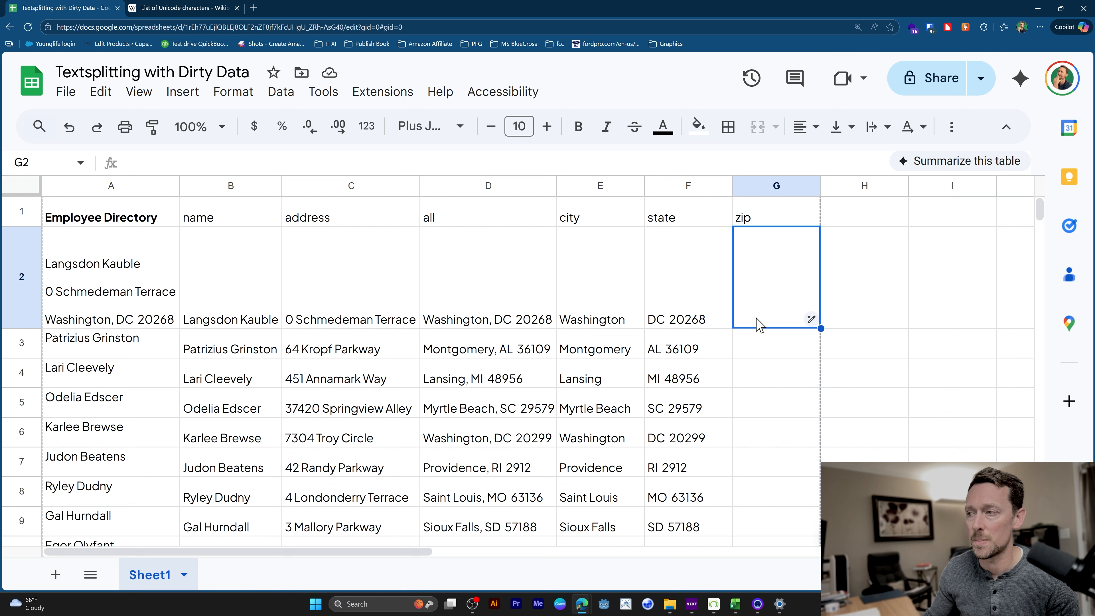
pyautogui.write('=spli')
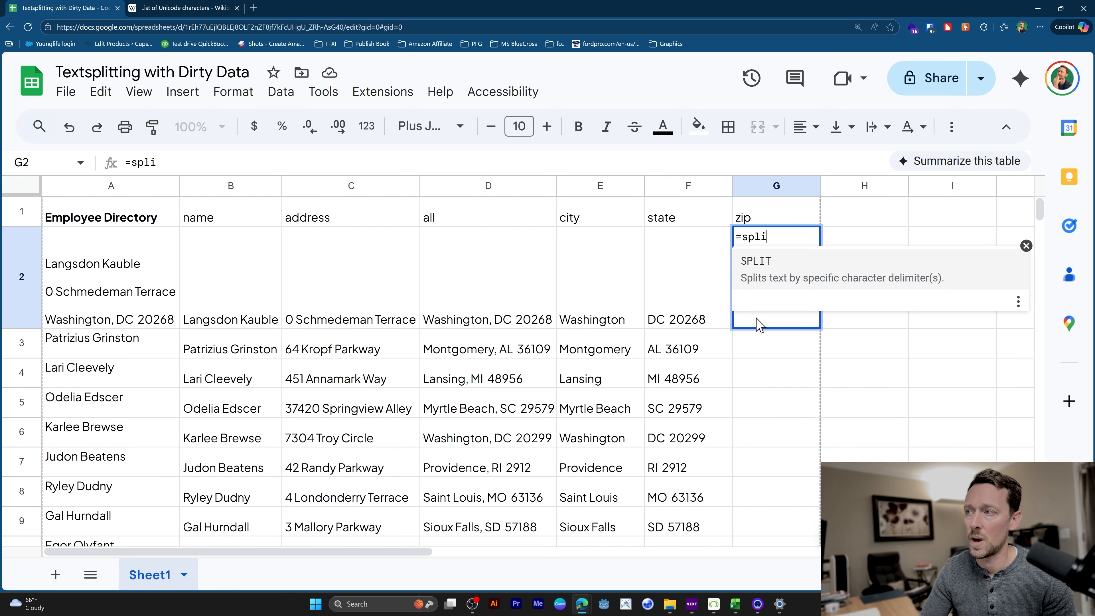
pyautogui.press('Tab')
pyautogui.press('Left')
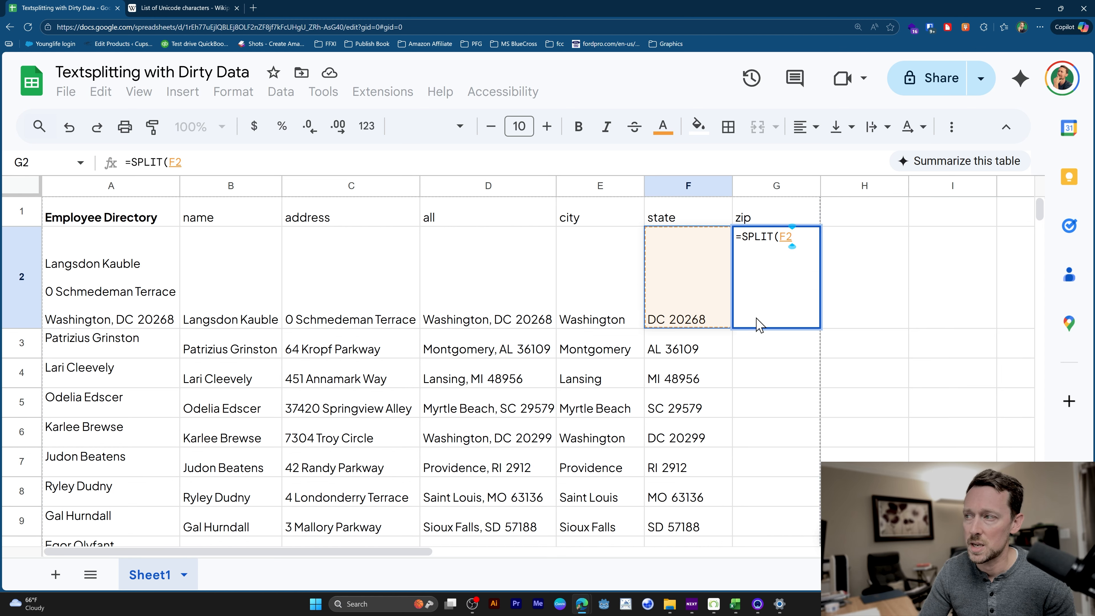
pyautogui.write('," ")')
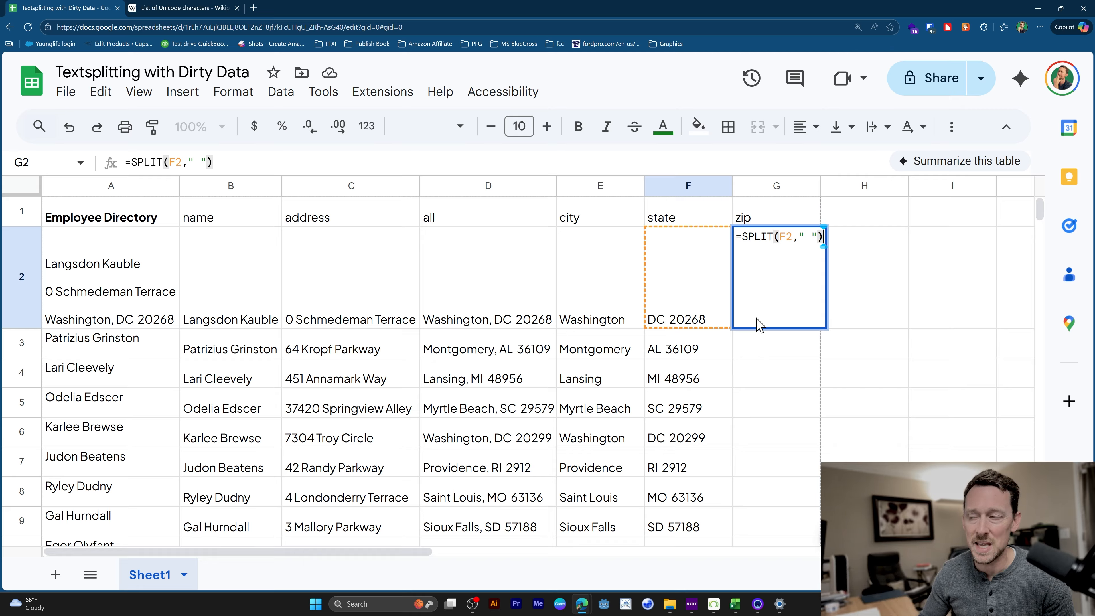
pyautogui.press('Return')
# Fill the G2 SPLIT formula down through G23.
pyautogui.click(758, 323)
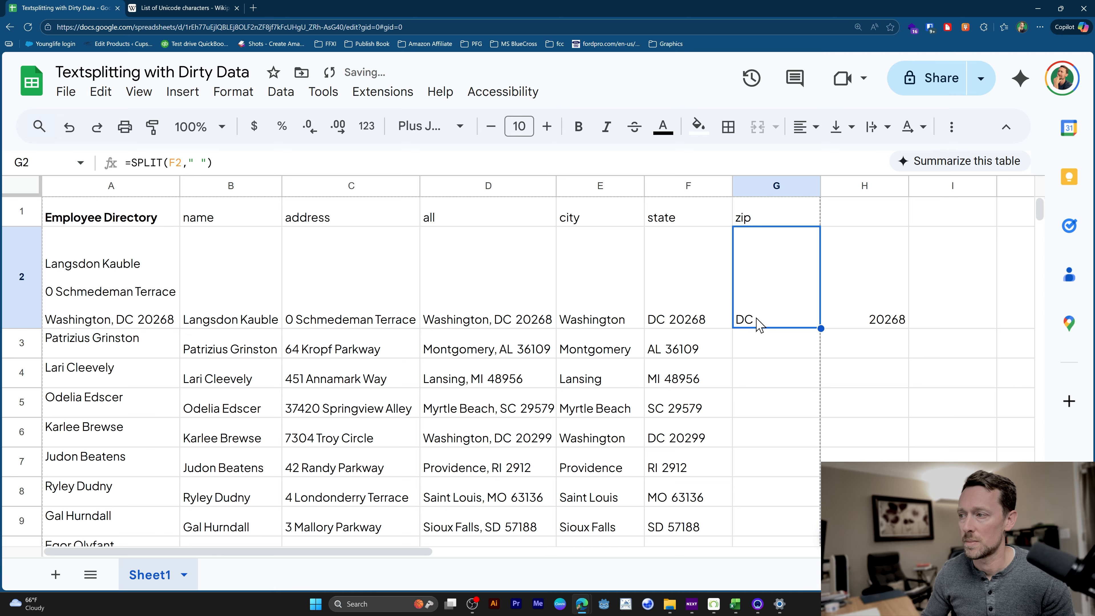
pyautogui.scroll(-10, 815, 355)
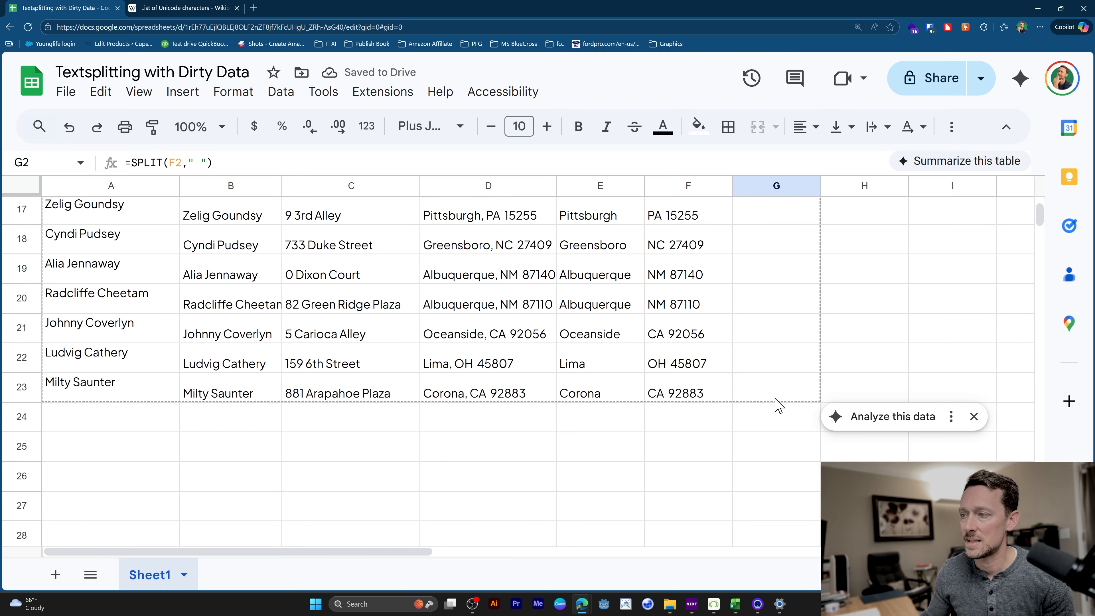
pyautogui.keyDown('shift'); pyautogui.click(787, 388); pyautogui.keyUp('shift')
pyautogui.hotkey('ctrl', 'd')
# Copy the headers name, address, city, state and zip, leaving out all, into J1:N1.
pyautogui.scroll(6, 834, 378)
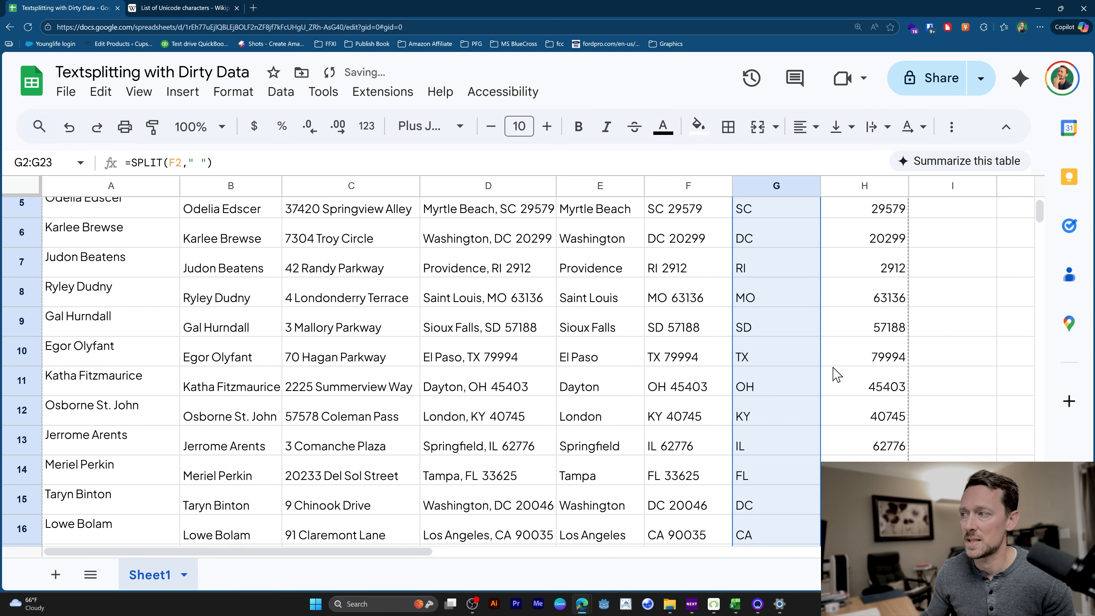
pyautogui.scroll(3, 836, 374)
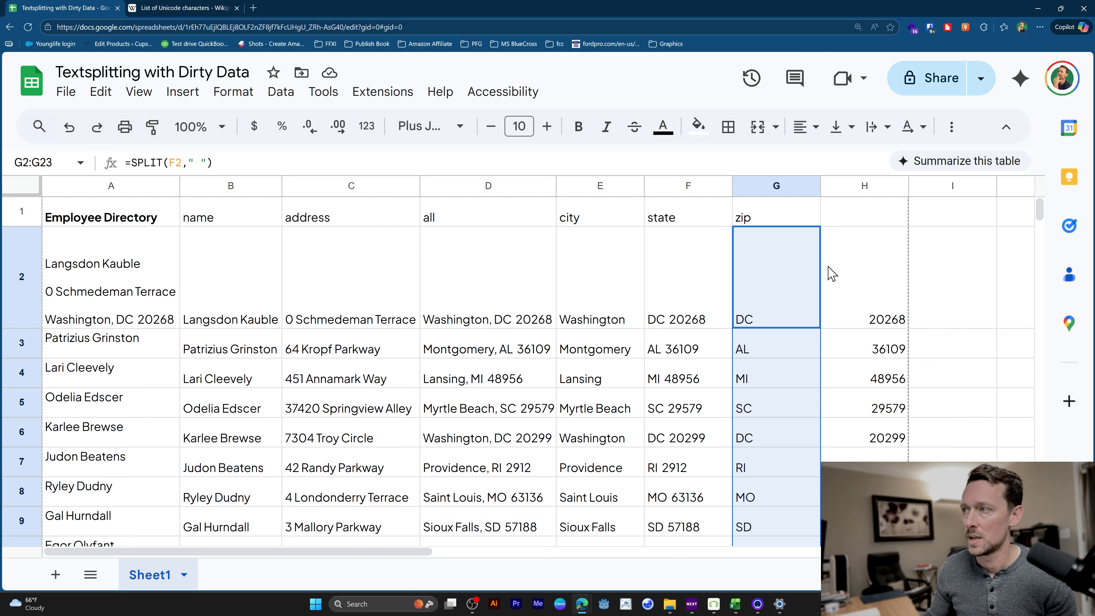
pyautogui.moveTo(205, 222); pyautogui.dragTo(379, 223)
pyautogui.moveTo(597, 221); pyautogui.dragTo(781, 227)
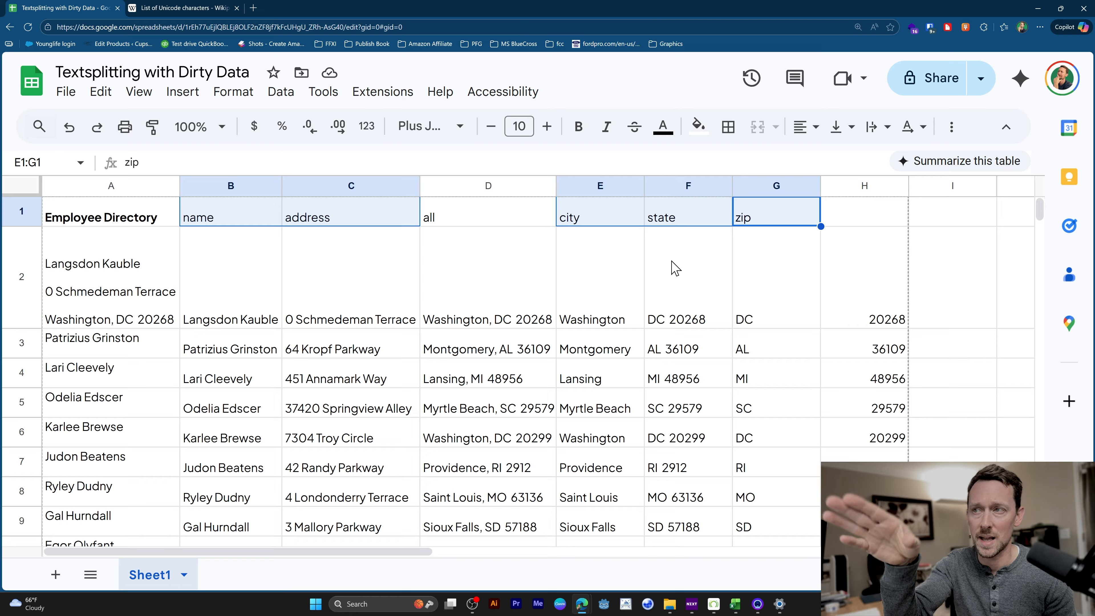
pyautogui.hotkey('ctrl', 'c')
pyautogui.hscroll(8, 771, 259)
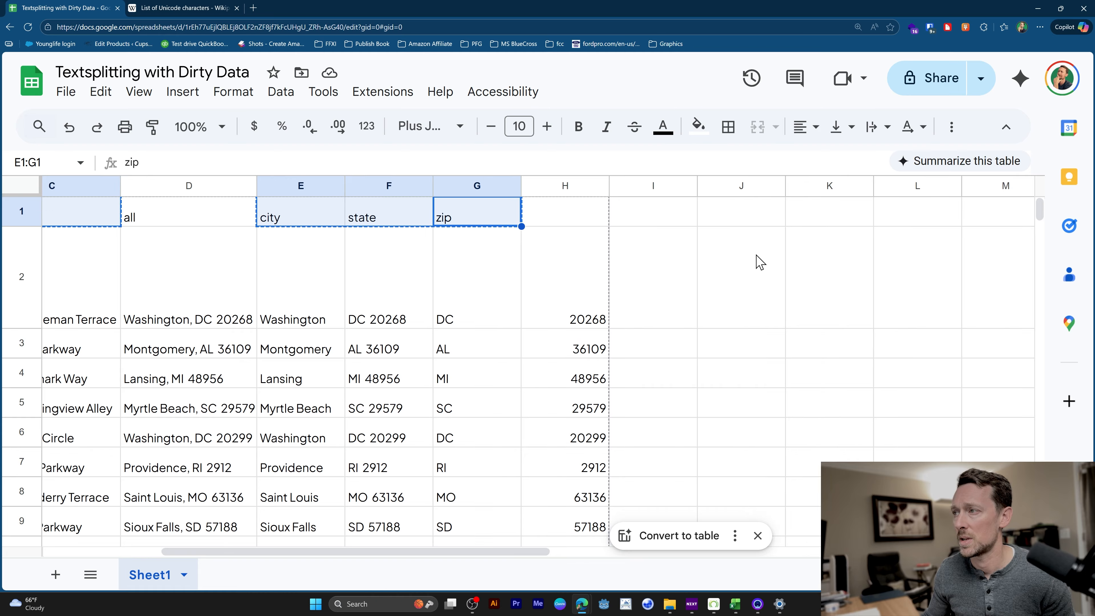
pyautogui.click(726, 214)
pyautogui.hotkey('ctrl', 'v')
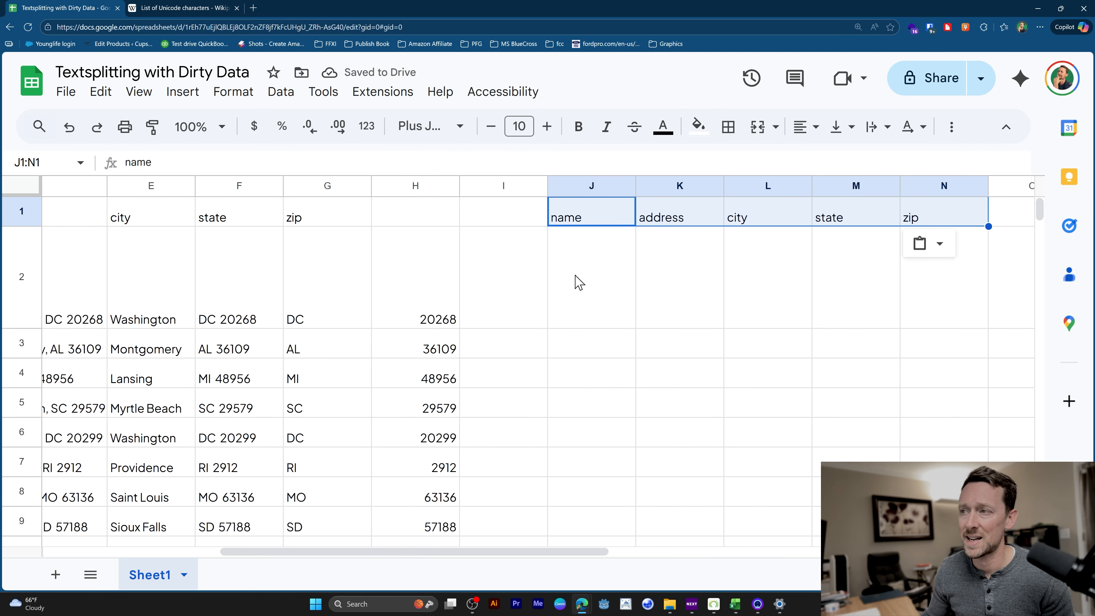
# Link the new name and address columns to the split data with =B2 in J2 and =C2 in K2.
pyautogui.click(593, 276)
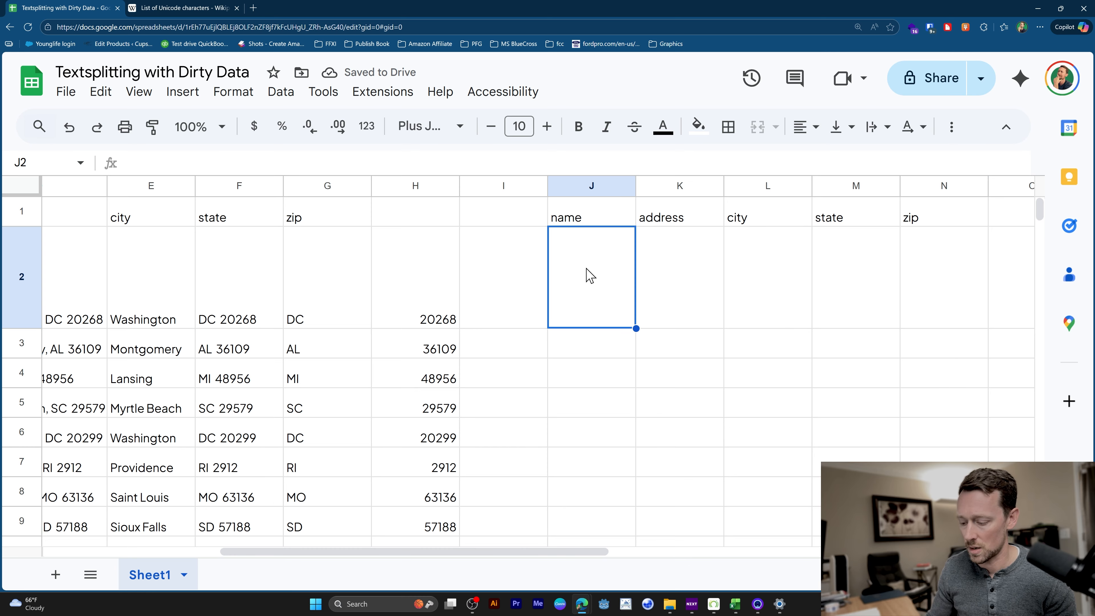
pyautogui.write('=')
pyautogui.hscroll(-8, 429, 375)
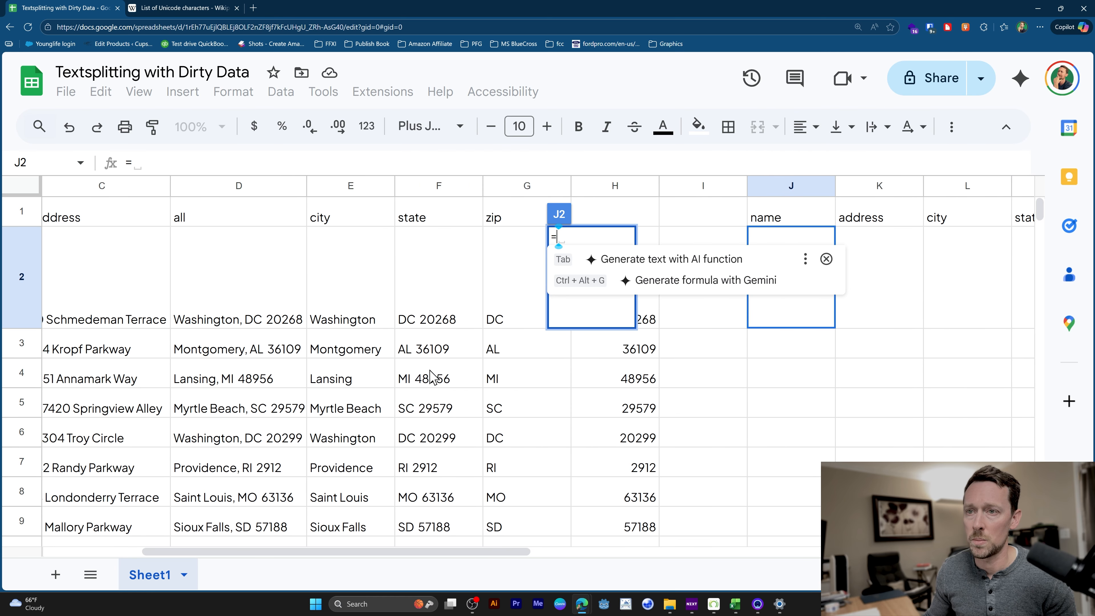
pyautogui.click(207, 283)
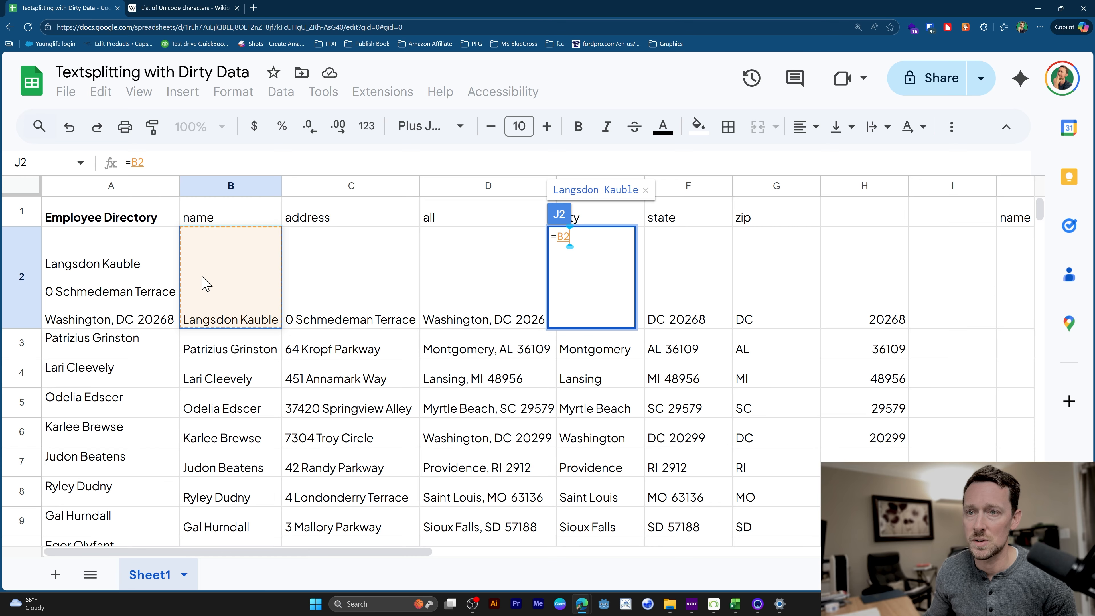
pyautogui.press('Tab')
pyautogui.write('-=')
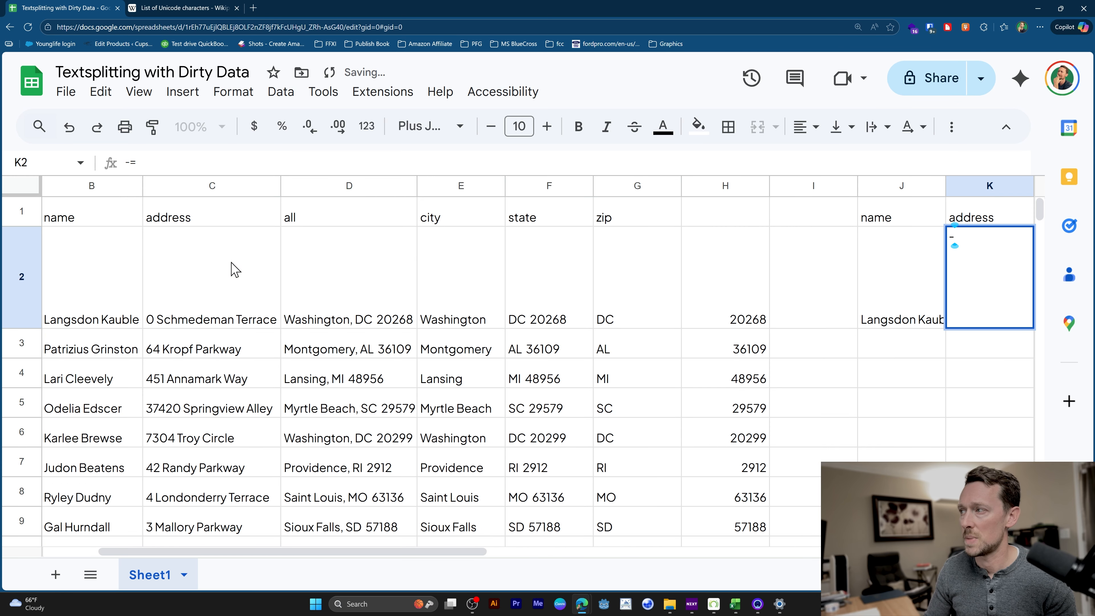
pyautogui.write('=')
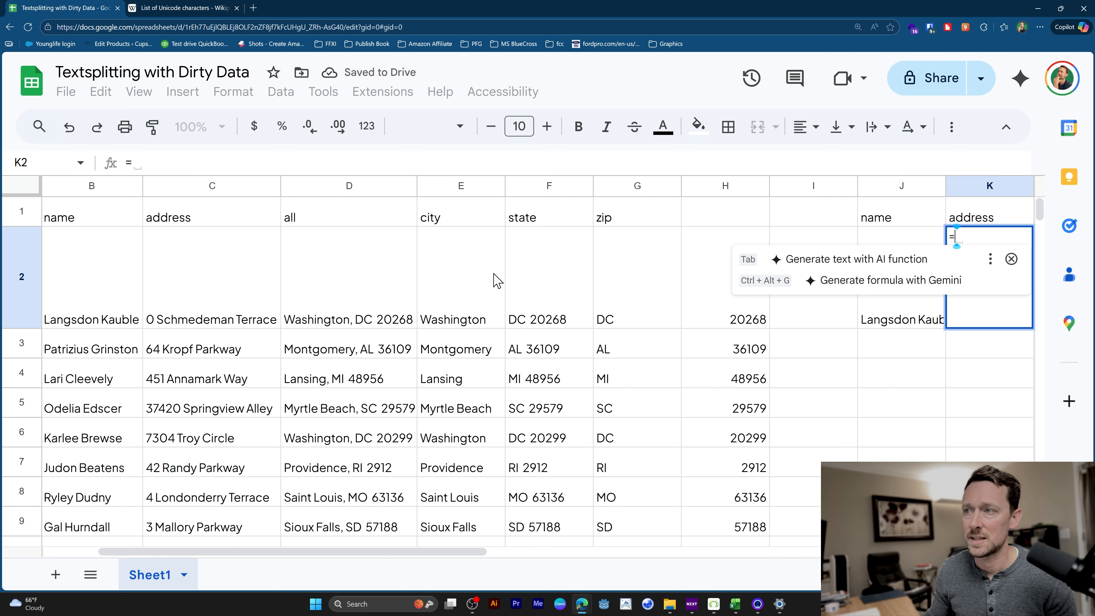
pyautogui.click(218, 279)
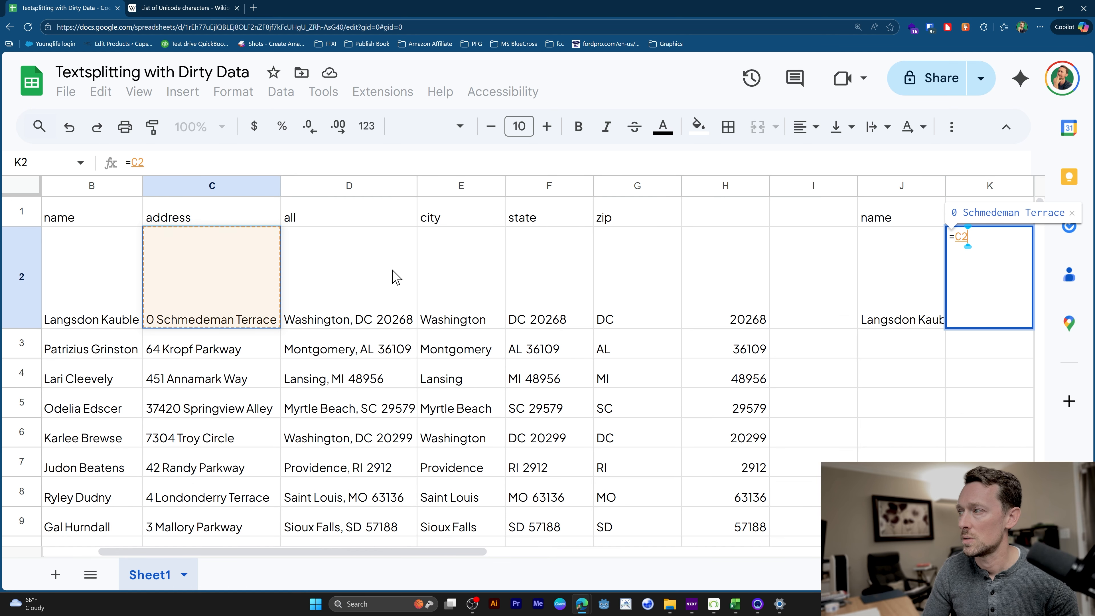
pyautogui.press('Tab')
# Link the new city, state and zip columns with =E2 in L2, =G2 in M2 and =H2 in N2.
pyautogui.write('=')
pyautogui.click(359, 312)
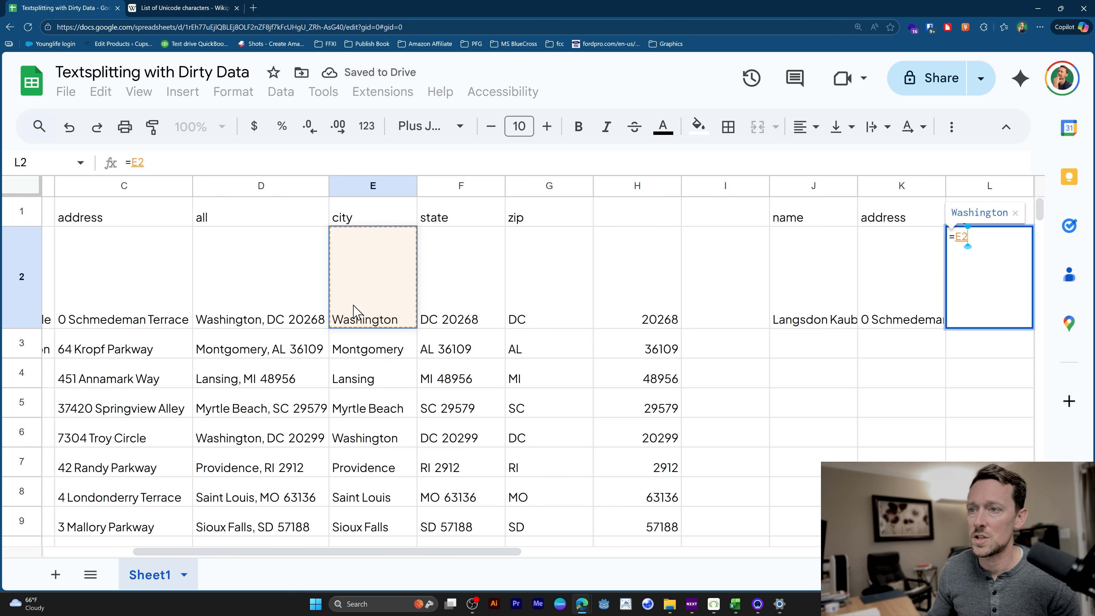
pyautogui.press('Tab')
pyautogui.write('=')
pyautogui.click(475, 296)
pyautogui.press('Tab')
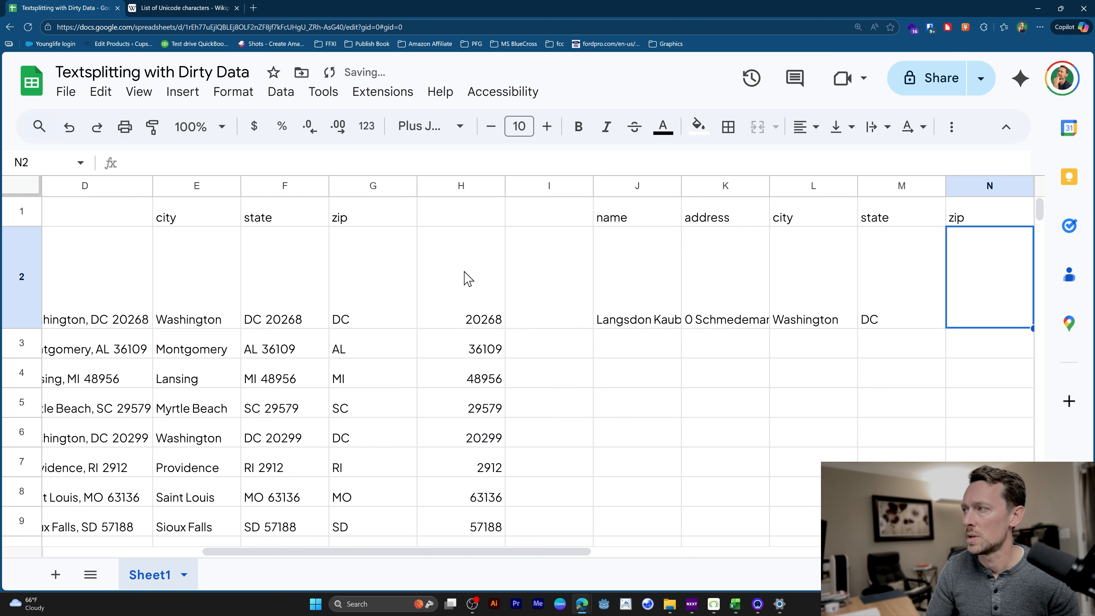
pyautogui.write('=')
pyautogui.click(468, 278)
pyautogui.press('Return')
# Fill the reference formulas in J2:N2 down to row 23.
pyautogui.press('Up')
pyautogui.hotkey('shift', 'Right')
pyautogui.hotkey('shift', 'Right')
pyautogui.hotkey('shift', 'Right')
pyautogui.hotkey('shift', 'Right')
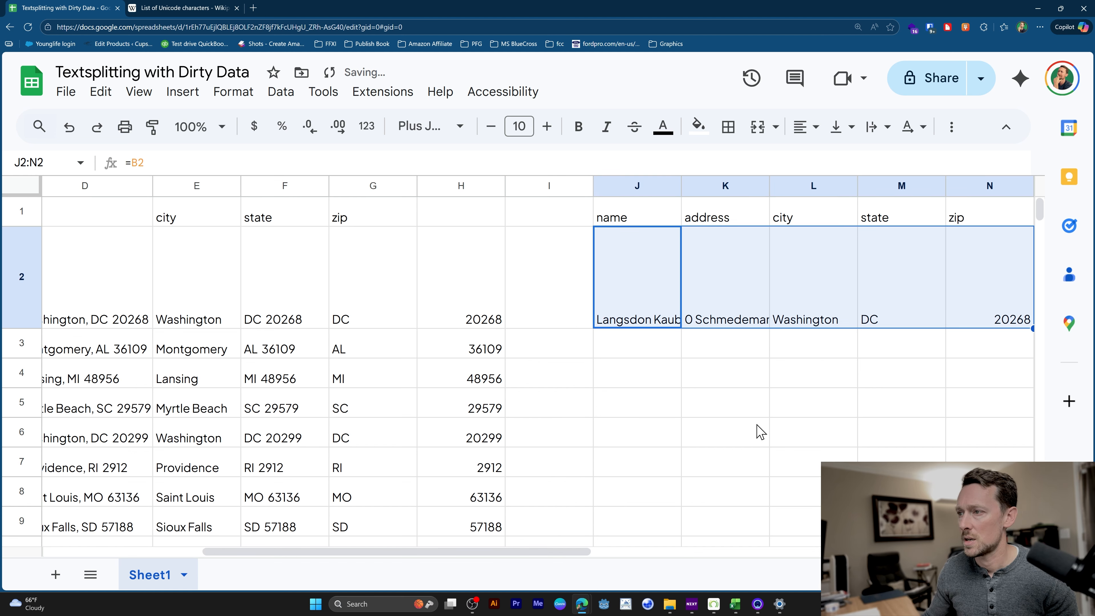
pyautogui.hotkey('ctrl', 'shift', 'Down')
pyautogui.hotkey('ctrl', 'd')
# Replace the formulas in J2:N23 with their values by copying the range and pasting values only in place.
pyautogui.scroll(12, 934, 321)
pyautogui.hscroll(2, 891, 317)
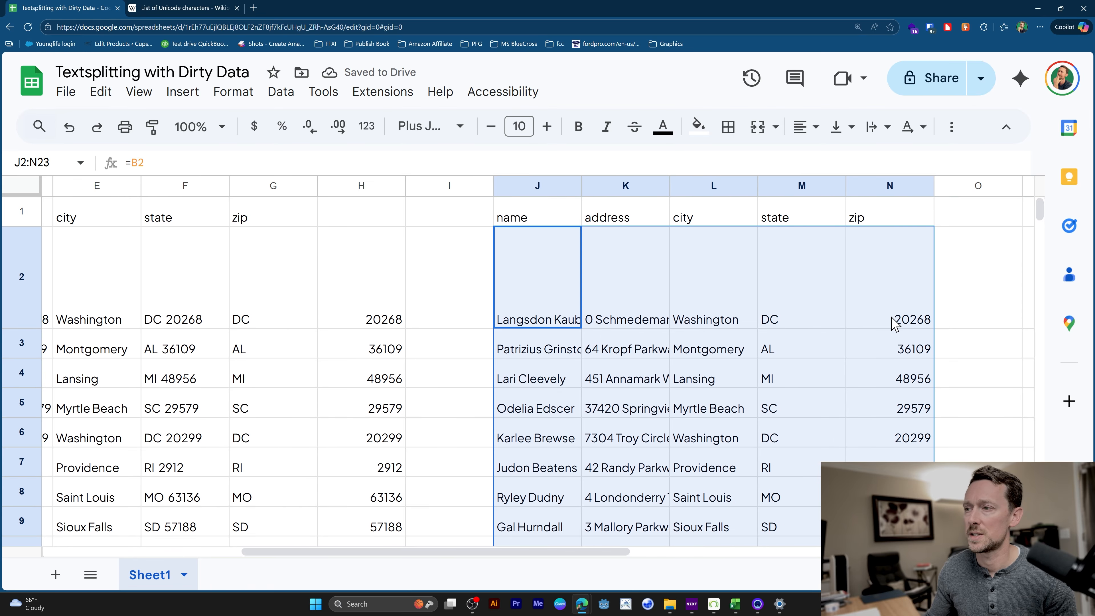
pyautogui.hotkey('ctrl', 'c')
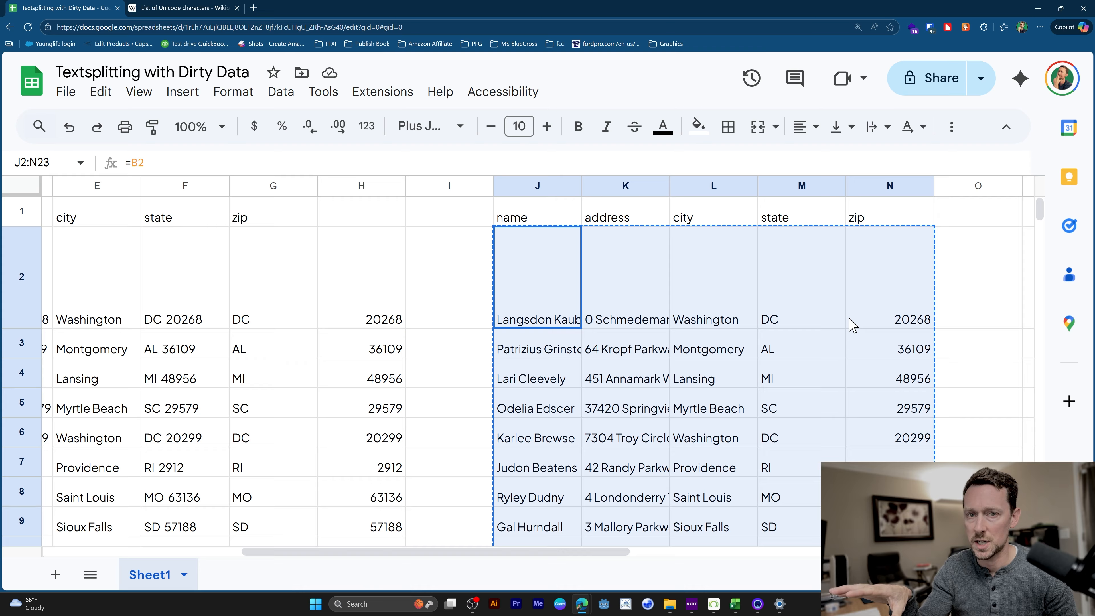
pyautogui.hotkey('ctrl', 'shift', 'v')
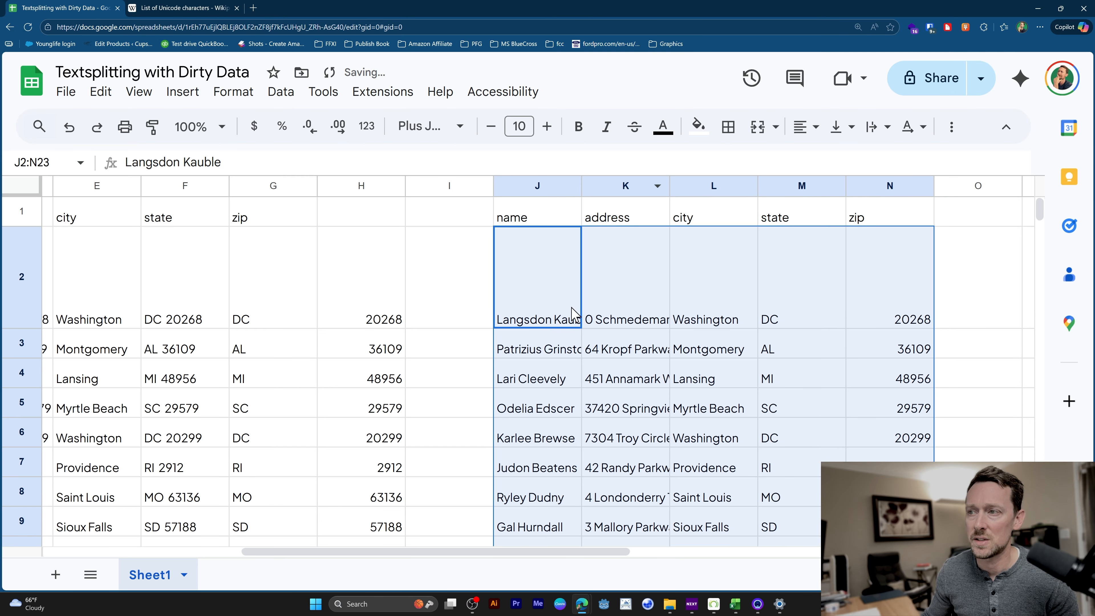
# Inspect several cells in the new name, address, city and state columns to check whether they hold plain values.
pyautogui.doubleClick(557, 320)
pyautogui.click(594, 311)
pyautogui.doubleClick(602, 307)
pyautogui.press('Tab')
pyautogui.doubleClick(630, 355)
pyautogui.press('Tab')
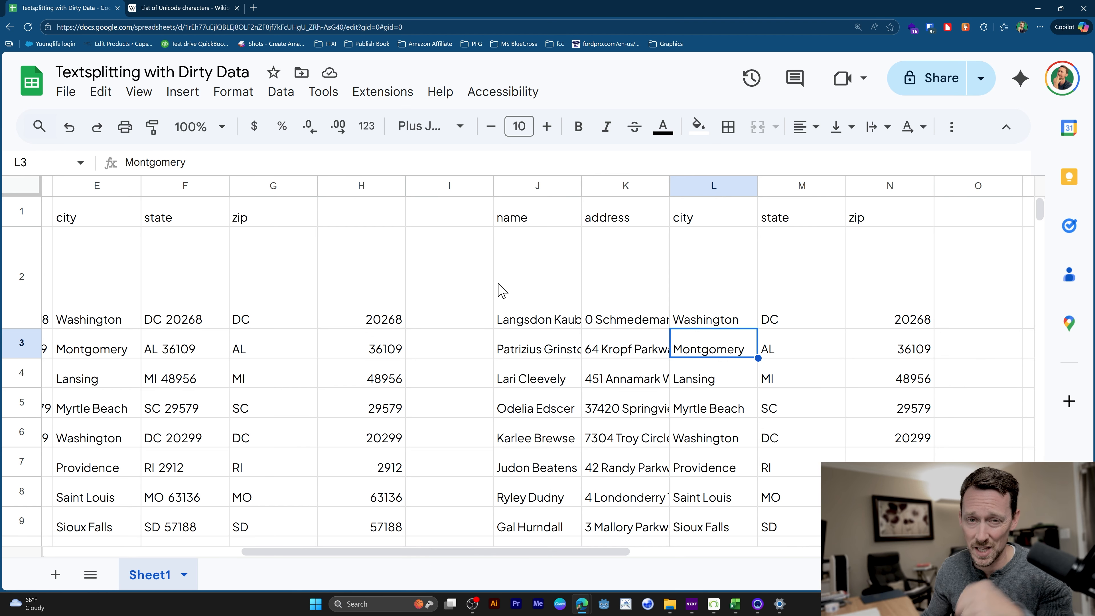
pyautogui.click(840, 320)
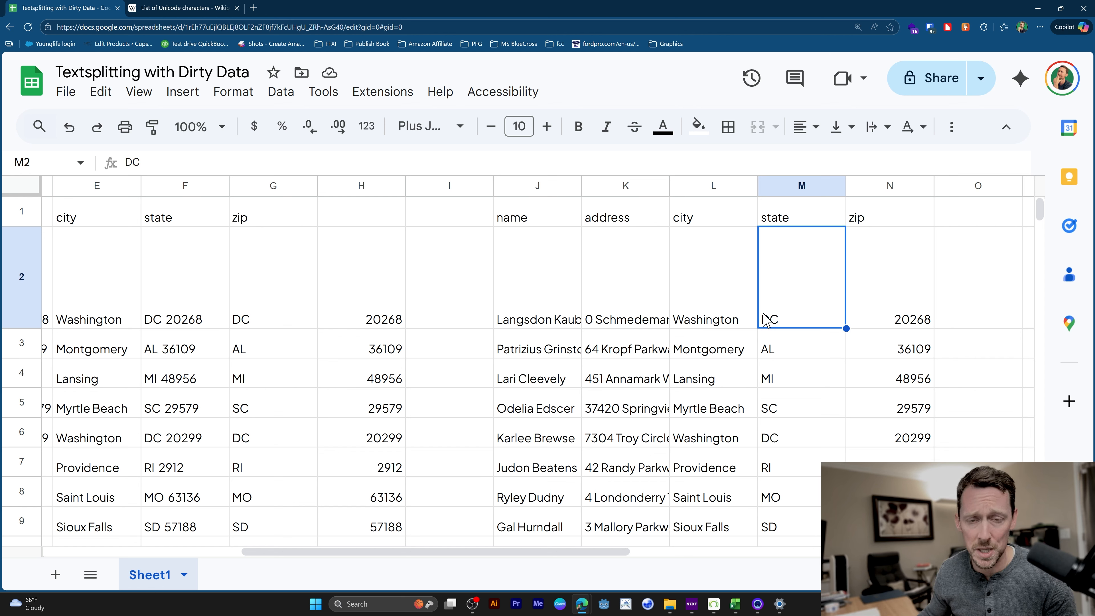
pyautogui.moveTo(852, 289); pyautogui.dragTo(543, 407)
pyautogui.click(556, 410)
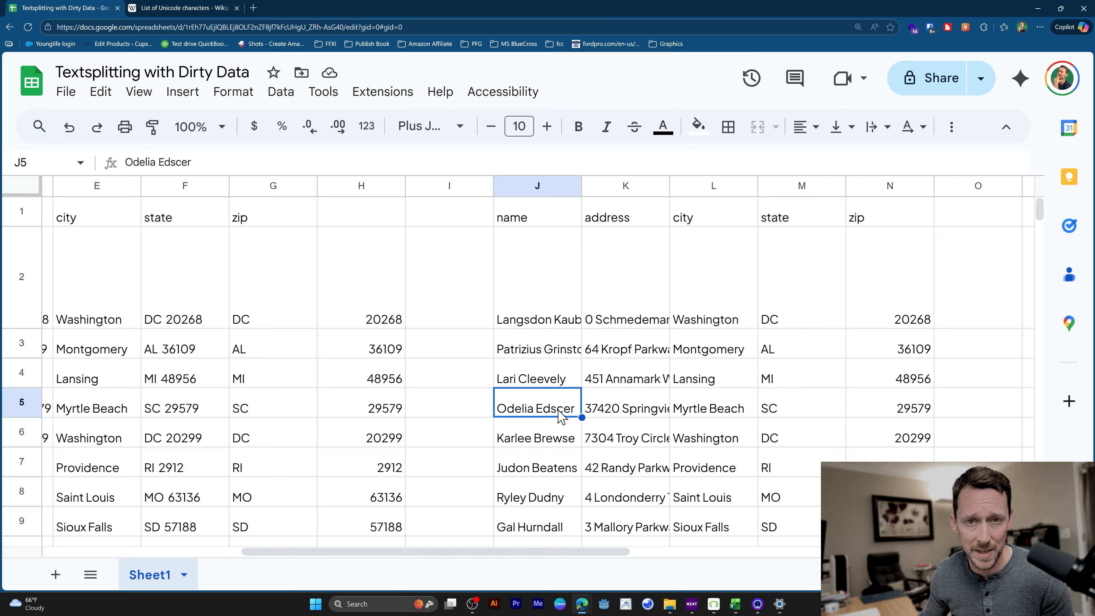